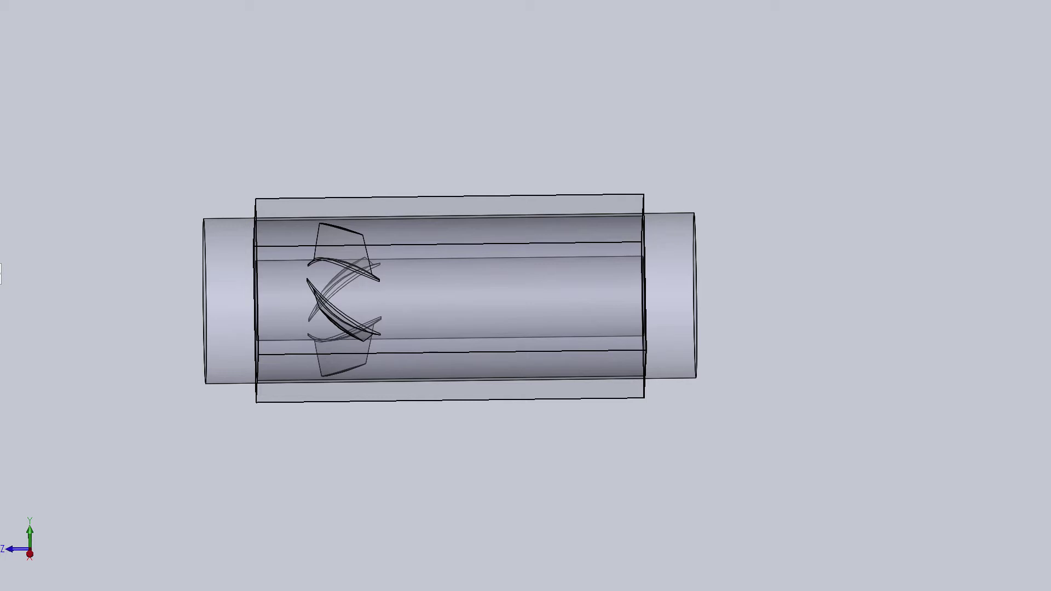
# - Orbit the duct, then check the inlet edge's 128 mm diameter in the fitted Right view
pyautogui.moveTo(443, 185)
pyautogui.mouseDown(button='middle')
pyautogui.moveTo(270, 209)
pyautogui.moveTo(319, 204)
pyautogui.moveTo(424, 165)
pyautogui.moveTo(480, 188)
pyautogui.moveTo(480, 300)
pyautogui.moveTo(439, 492)
pyautogui.moveTo(428, 474)
pyautogui.moveTo(472, 252)
pyautogui.moveTo(372, 214)
pyautogui.moveTo(356, 222)
pyautogui.moveTo(392, 195)
pyautogui.moveTo(355, 207)
pyautogui.moveTo(471, 202)
pyautogui.mouseUp(button='middle')
pyautogui.hotkey('ctrl', '4')
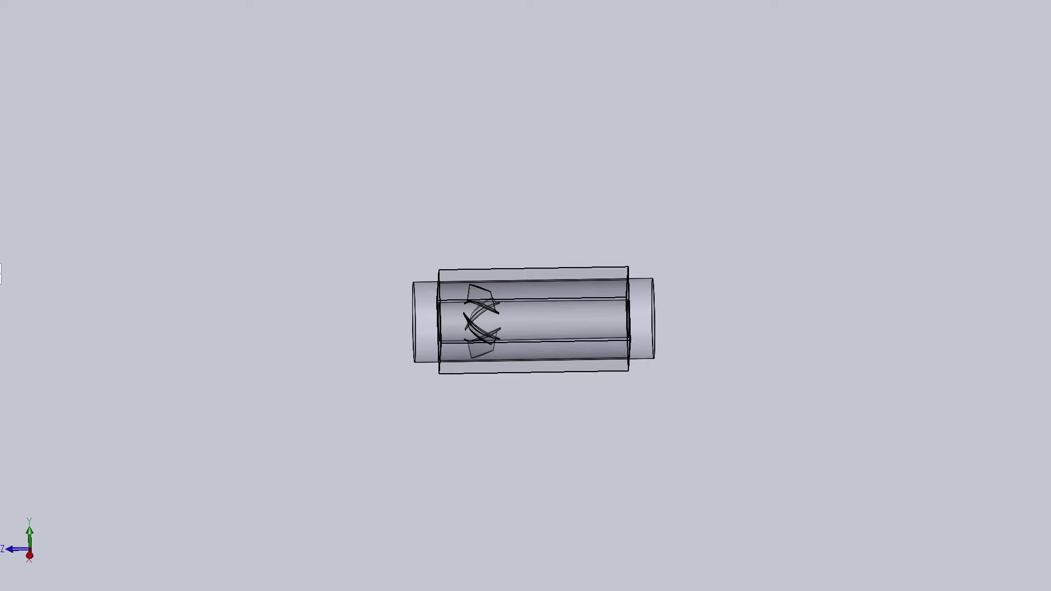
pyautogui.click(414, 322)
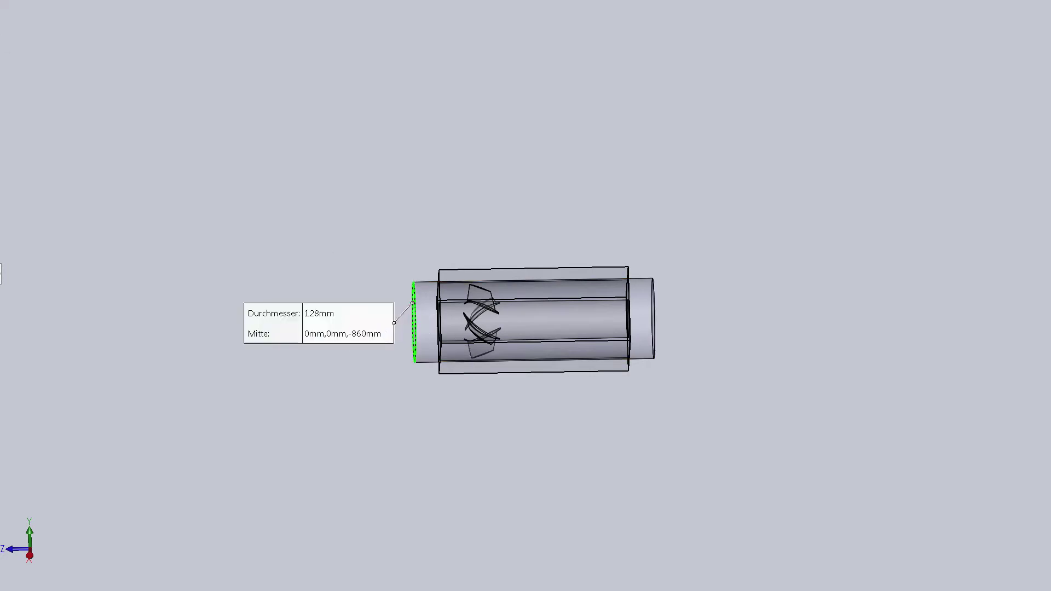
pyautogui.click(350, 317)
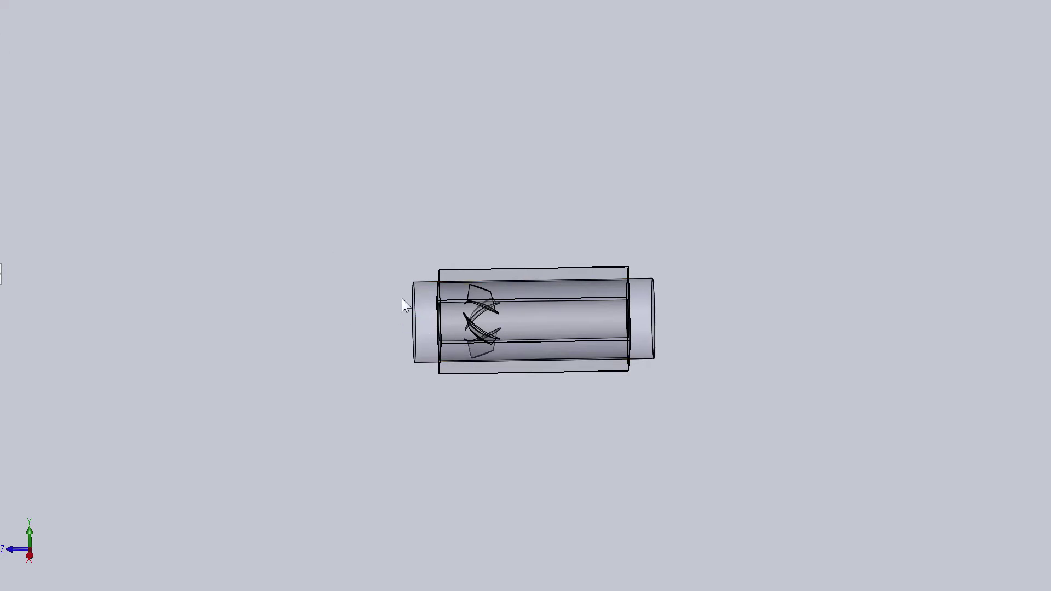
# - Zoom and orbit the duct into an oblique 3-D view, then return to the Right view
pyautogui.scroll(-3, 401, 298)
pyautogui.scroll(-2, 749, 433)
pyautogui.moveTo(746, 426); pyautogui.dragTo(682, 409, button='middle')
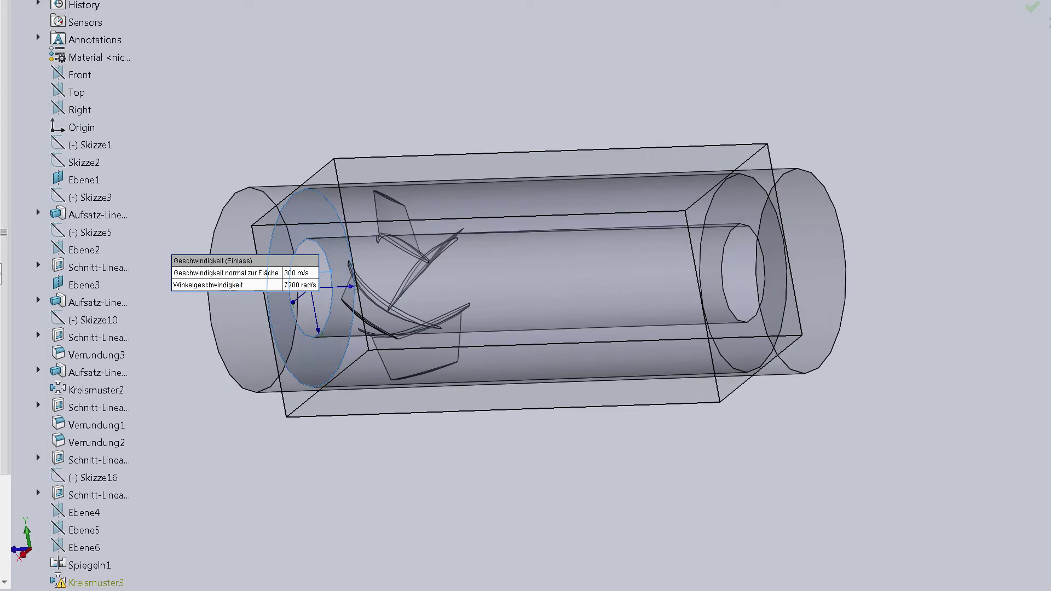
pyautogui.hotkey('ctrl', '4')
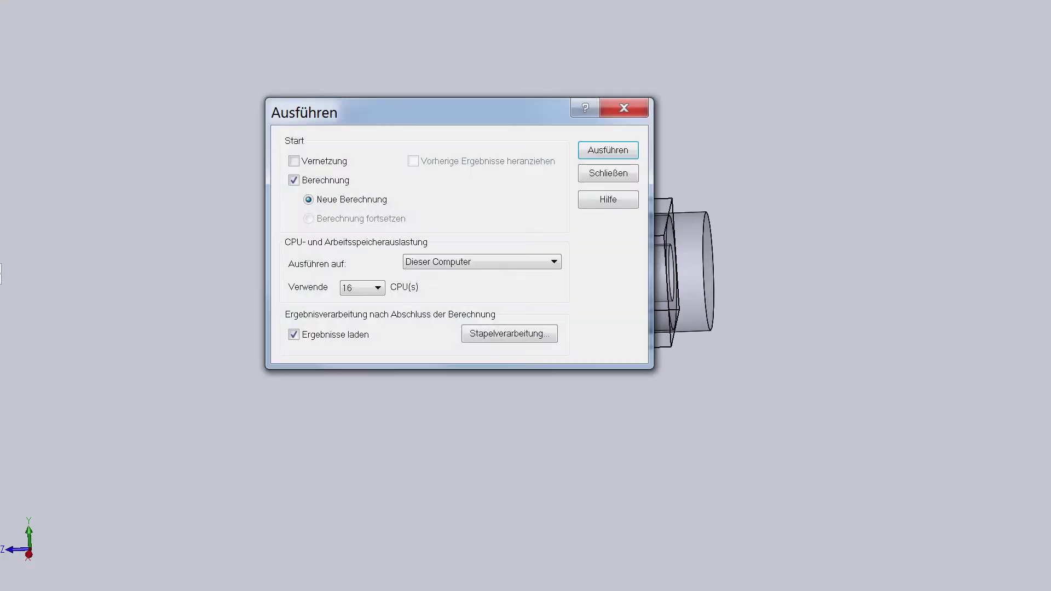
# - Launch the flow calculation using 12 CPUs
pyautogui.click(378, 286)
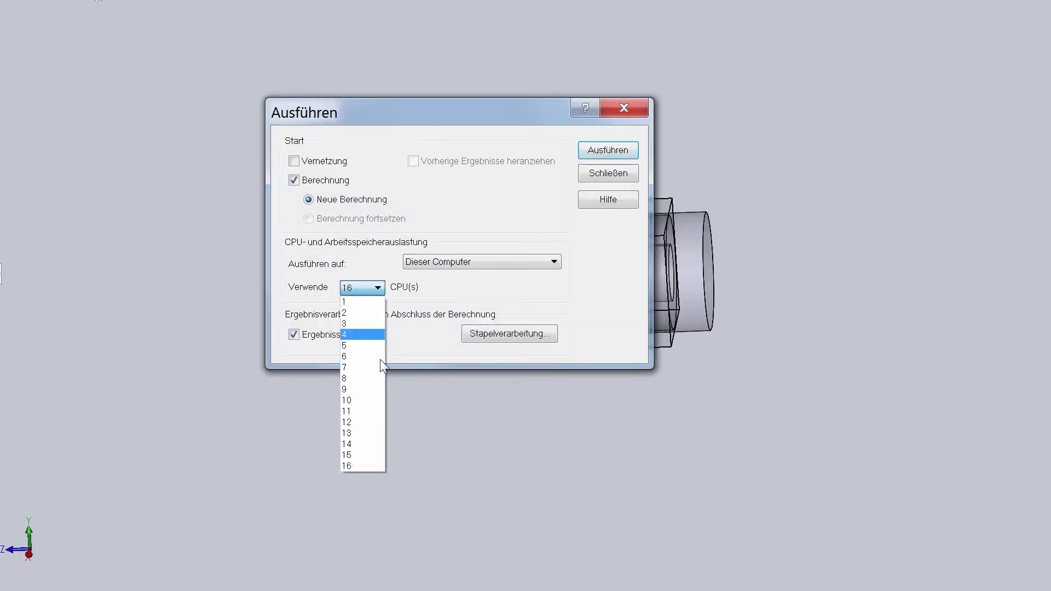
pyautogui.click(361, 423)
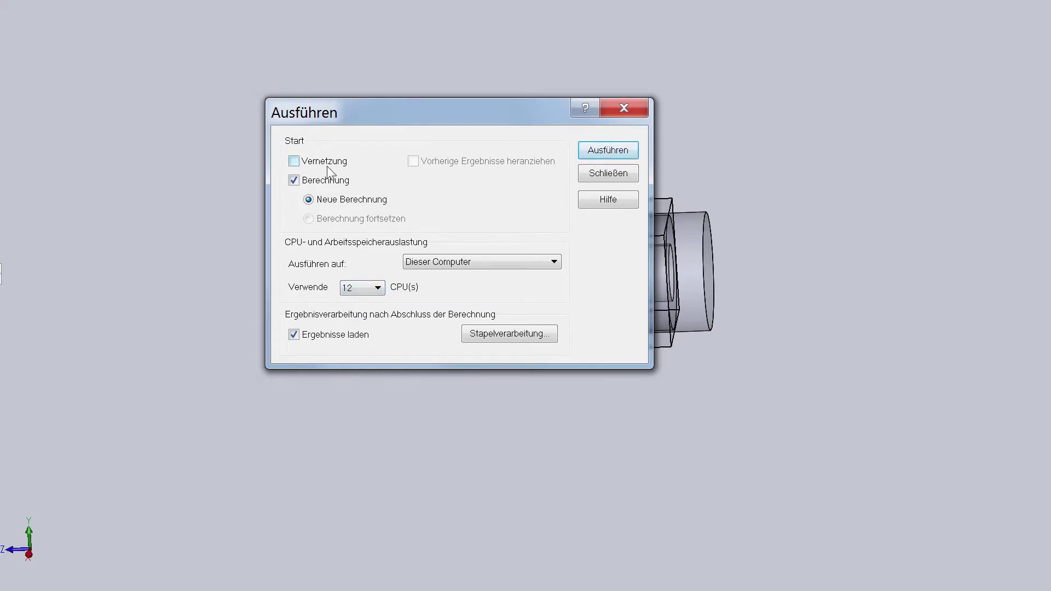
pyautogui.click(600, 158)
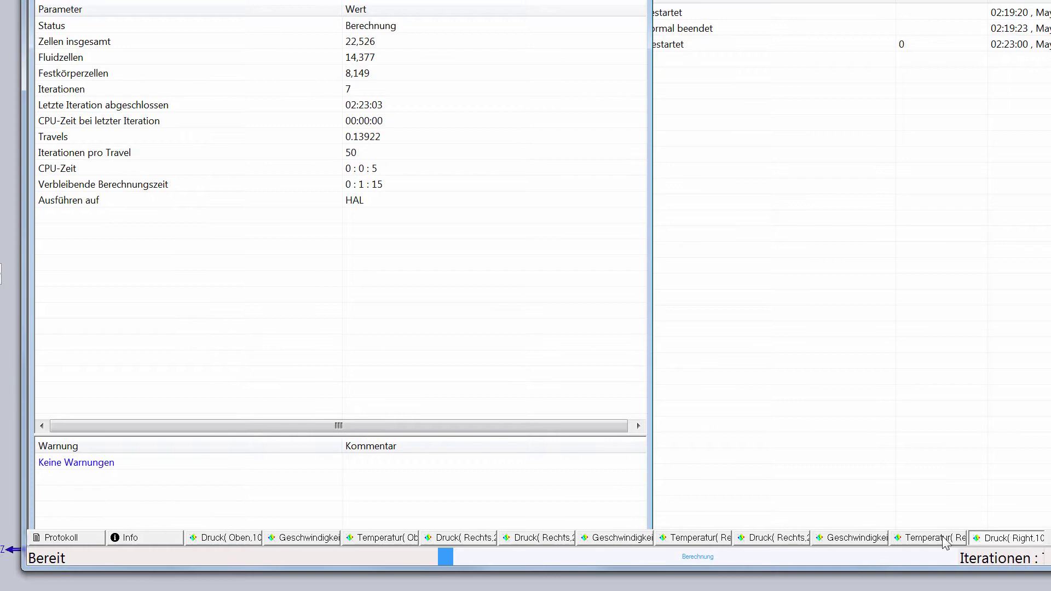
# - Glance at the temperature and top-plane pressure previews, then return to the solver information
pyautogui.click(945, 543)
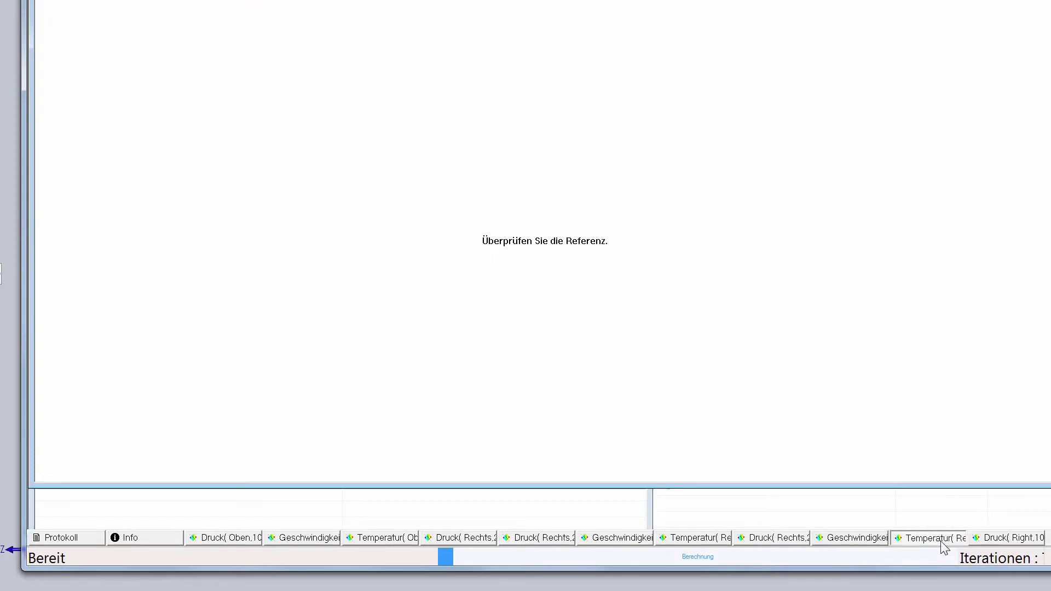
pyautogui.click(175, 537)
pyautogui.click(222, 539)
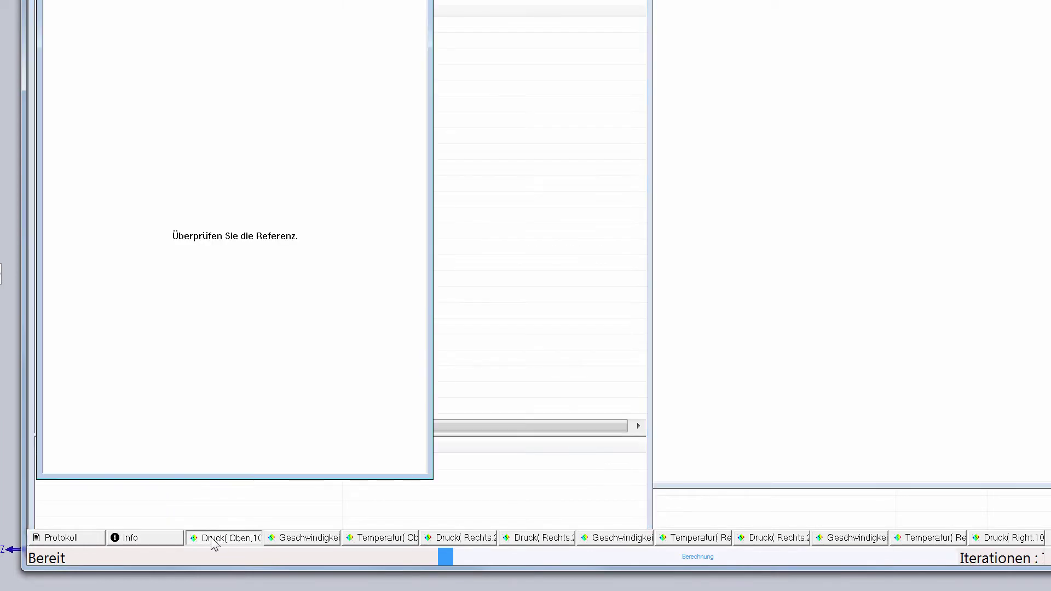
pyautogui.click(177, 540)
pyautogui.click(101, 538)
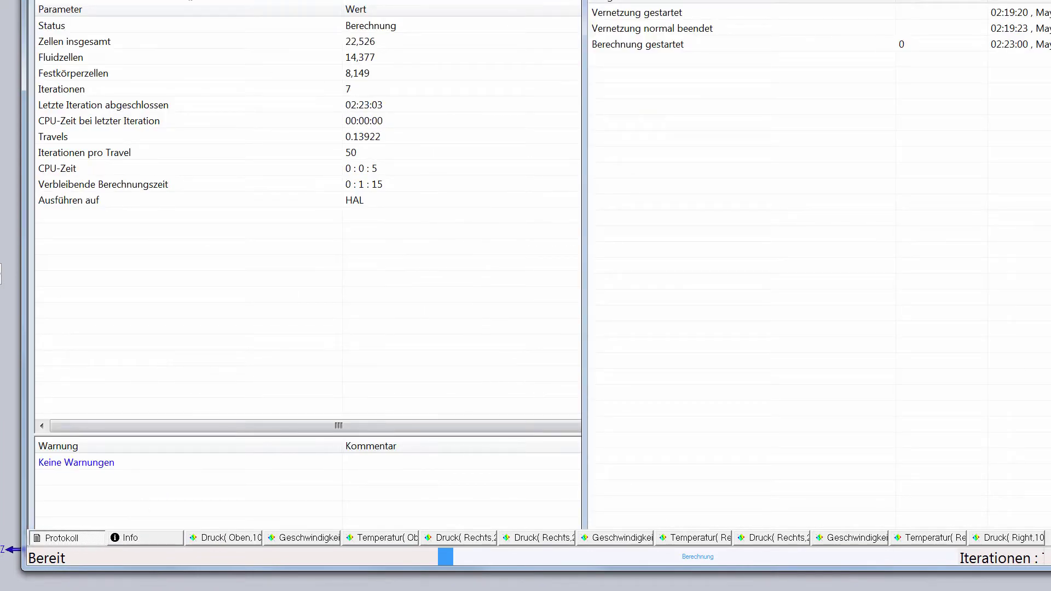
# - Add a pressure preview on the Right plane at a 45 mm offset
pyautogui.hotkey('ctrl', 'p')
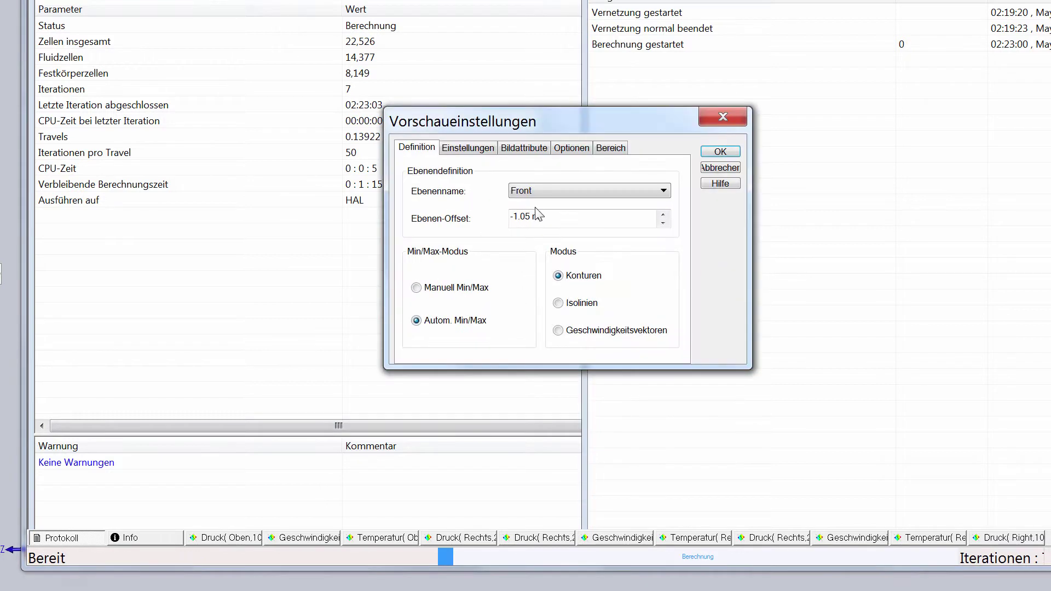
pyautogui.click(543, 196)
pyautogui.click(549, 226)
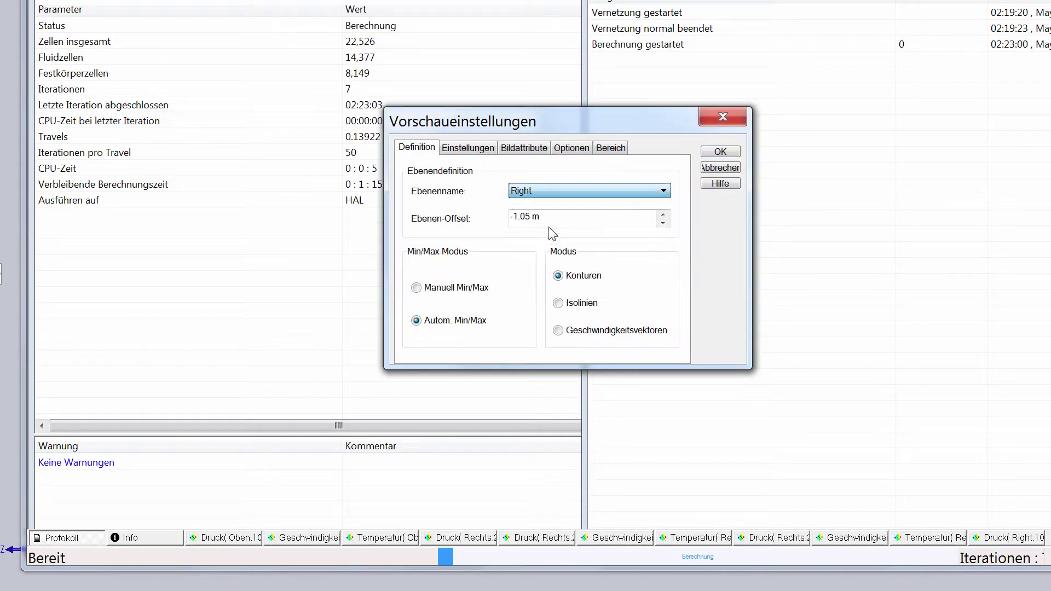
pyautogui.moveTo(598, 221); pyautogui.dragTo(487, 247)
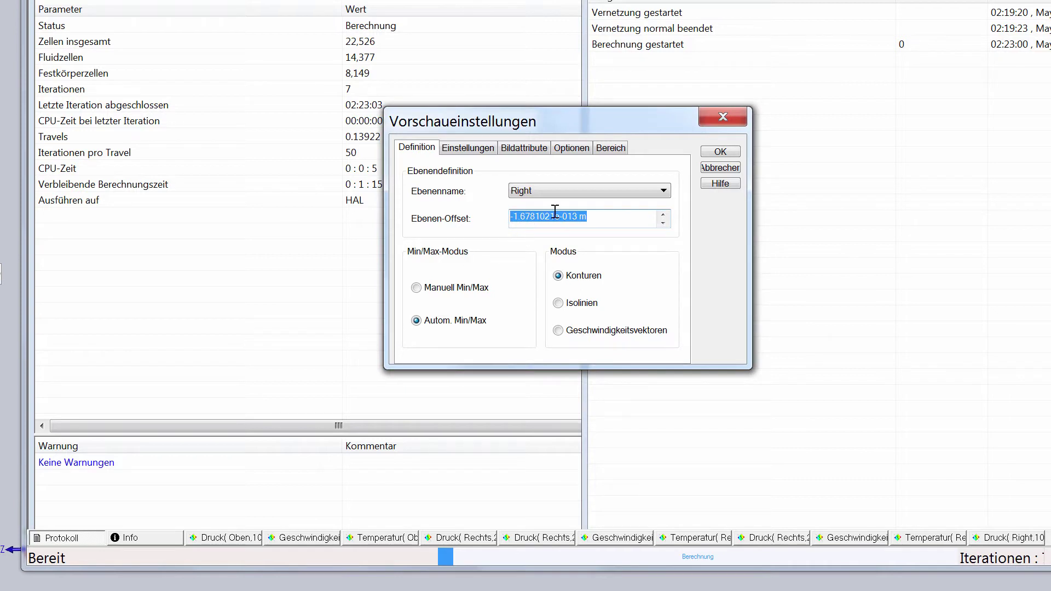
pyautogui.write('45')
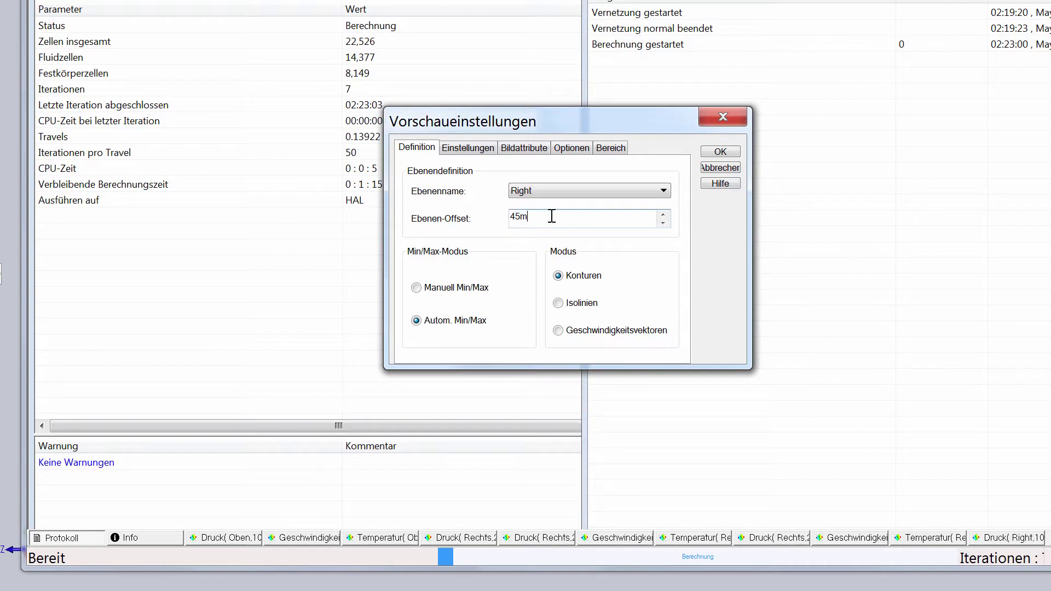
pyautogui.write('m')
pyautogui.click(493, 148)
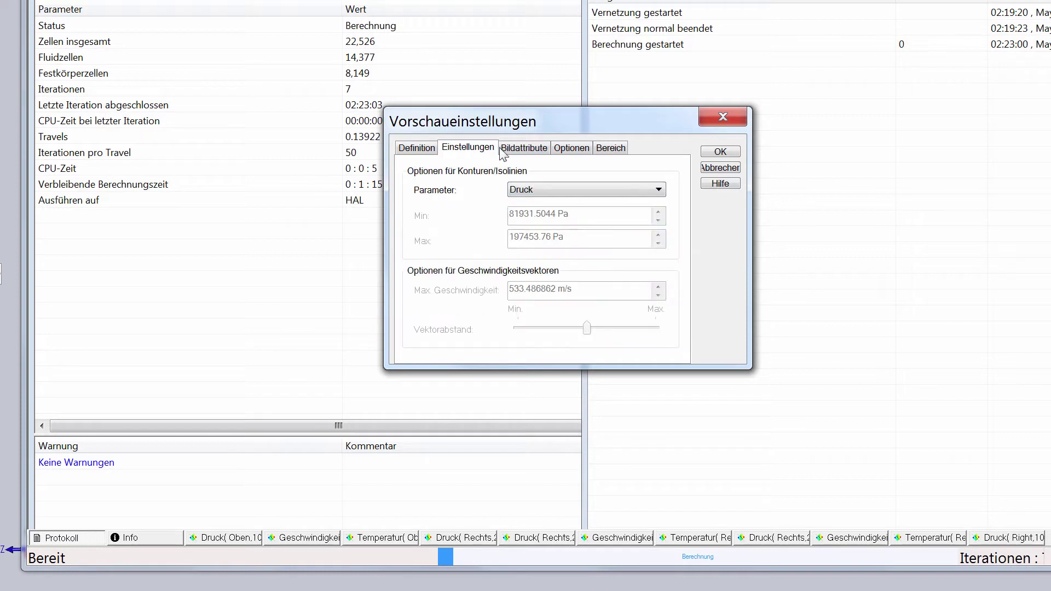
pyautogui.click(518, 155)
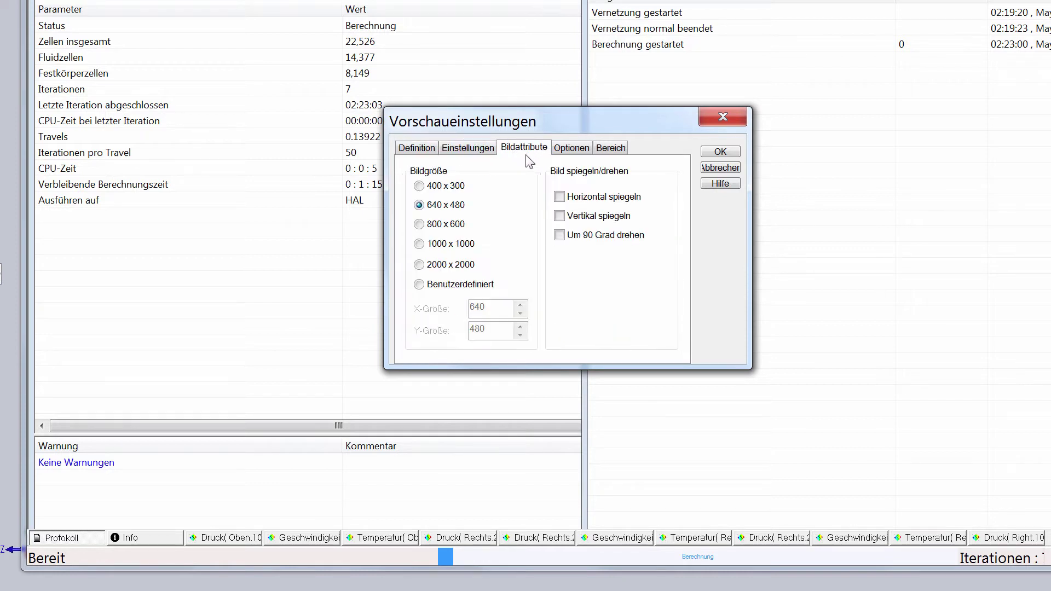
pyautogui.click(565, 155)
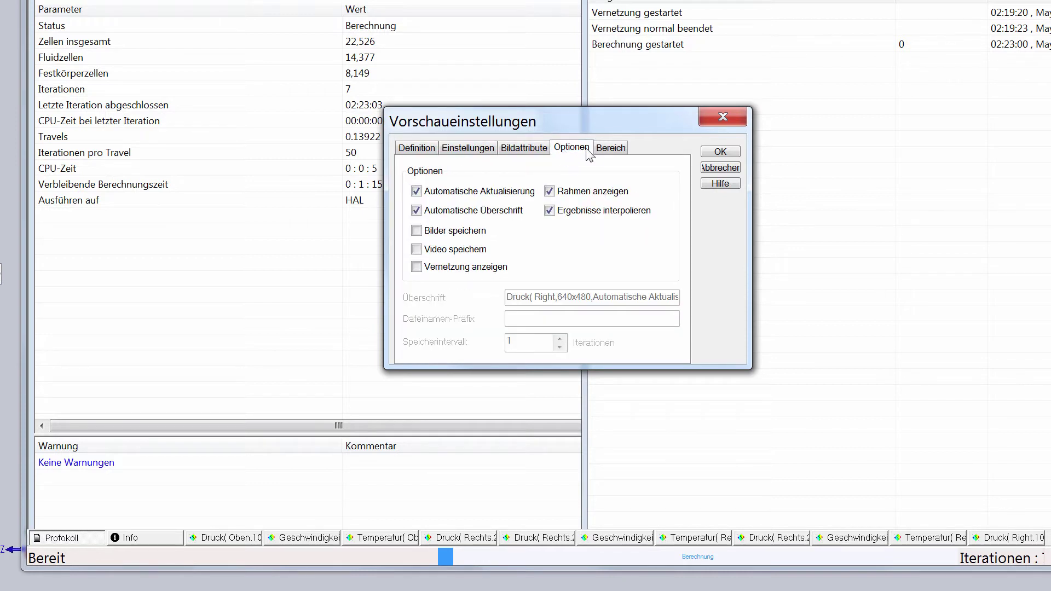
pyautogui.click(610, 147)
pyautogui.click(720, 152)
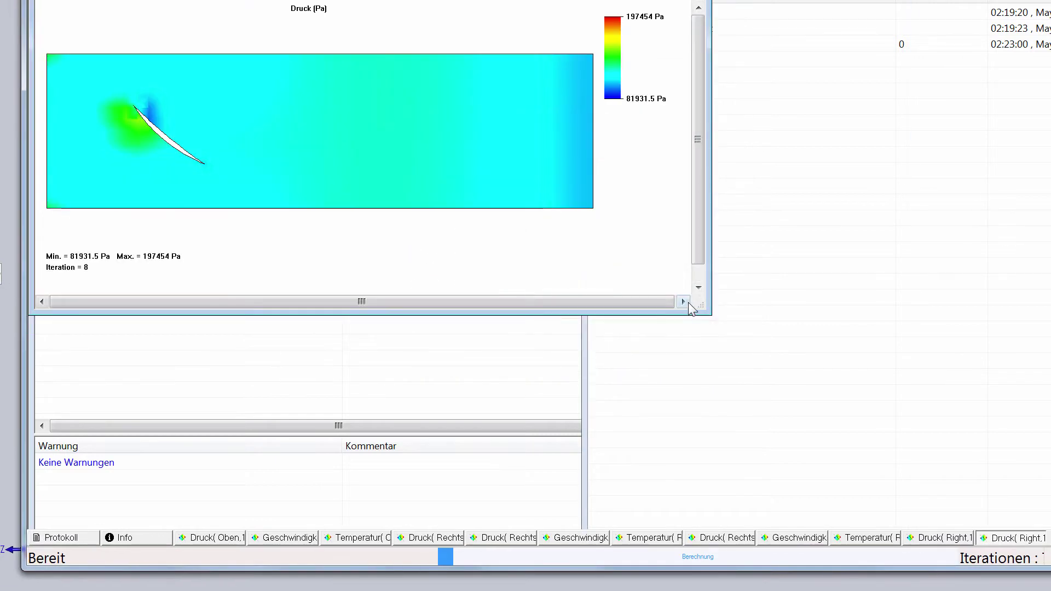
# - Enlarge the Right-plane pressure preview and compare plots from iterations 7 and 8
pyautogui.moveTo(706, 310); pyautogui.dragTo(850, 386)
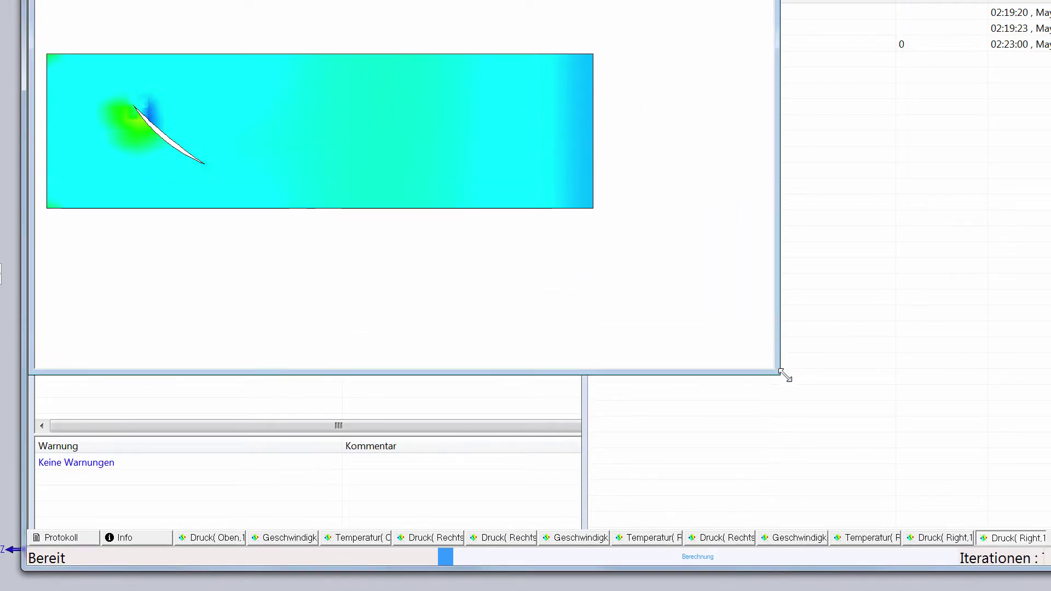
pyautogui.click(917, 543)
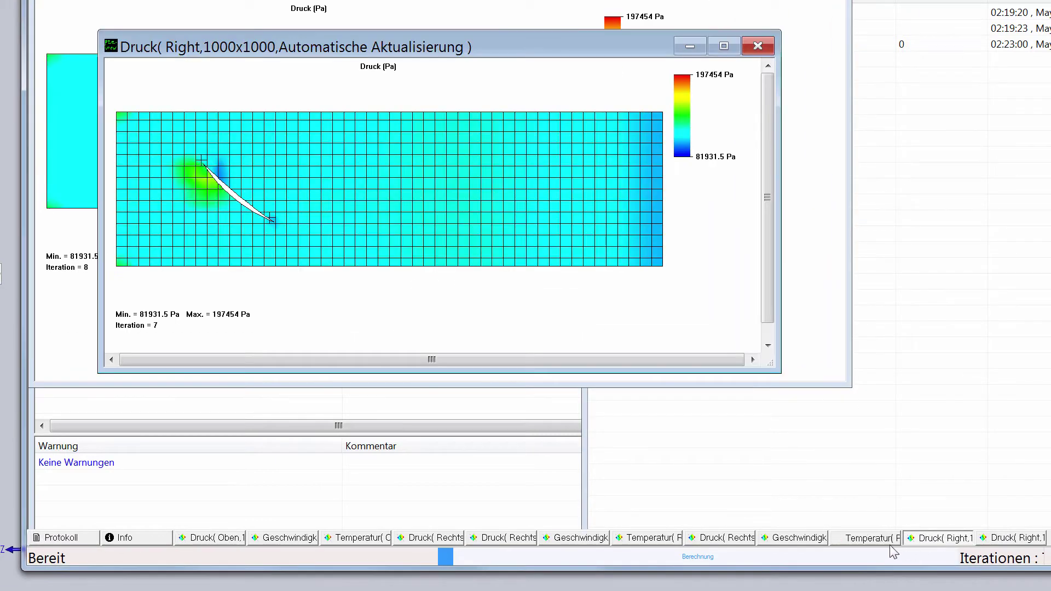
pyautogui.click(892, 542)
pyautogui.click(794, 538)
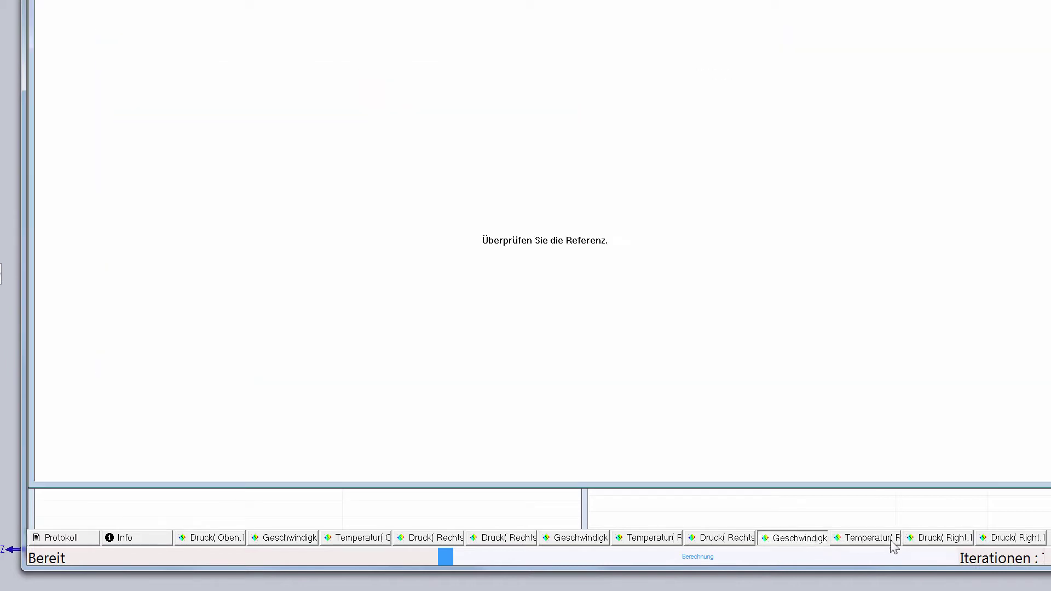
pyautogui.click(952, 540)
pyautogui.click(986, 539)
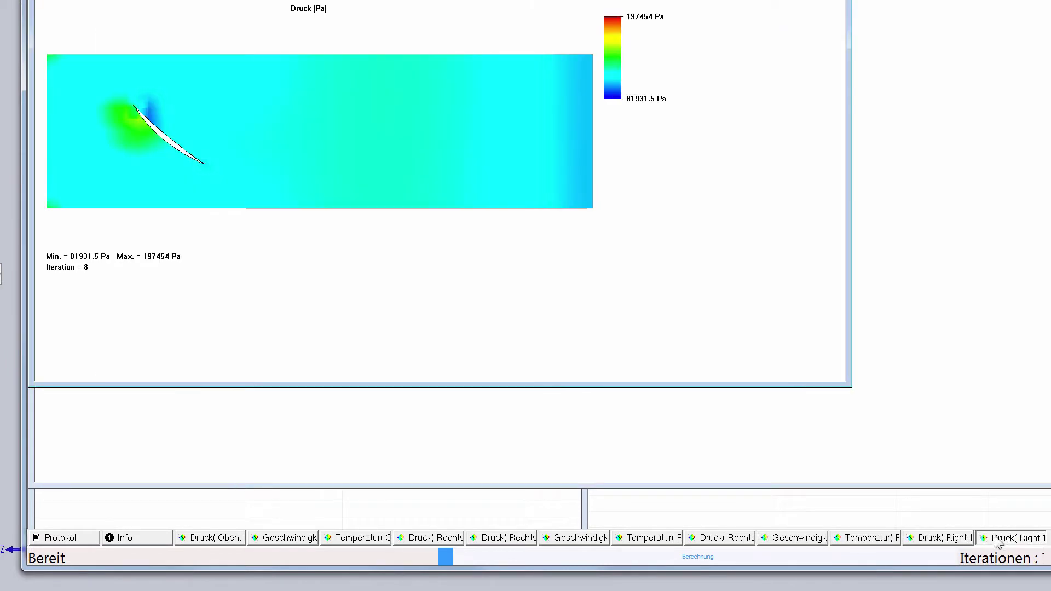
pyautogui.click(967, 540)
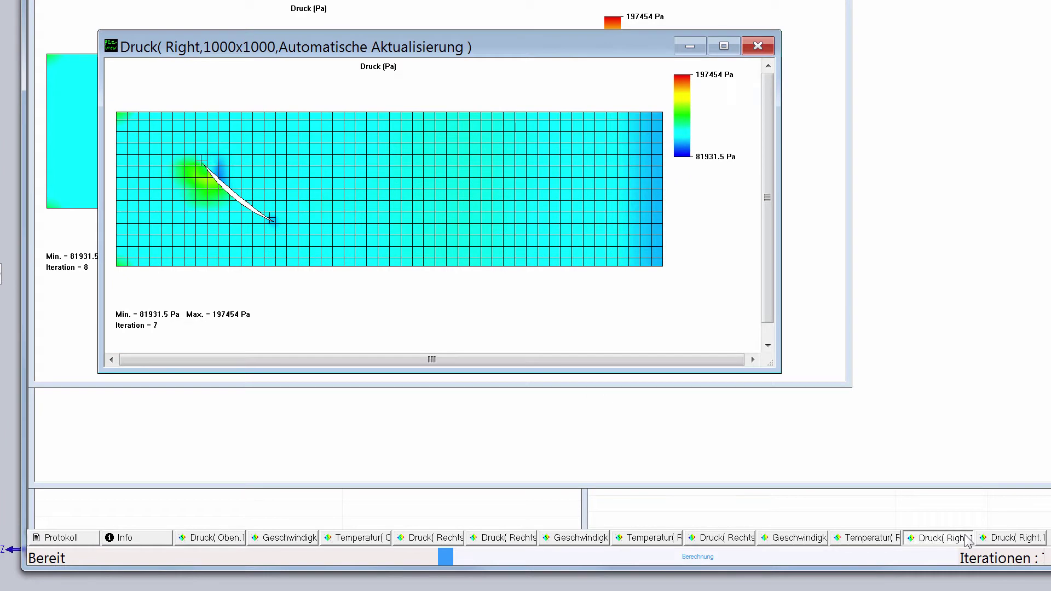
pyautogui.moveTo(776, 373); pyautogui.dragTo(879, 476)
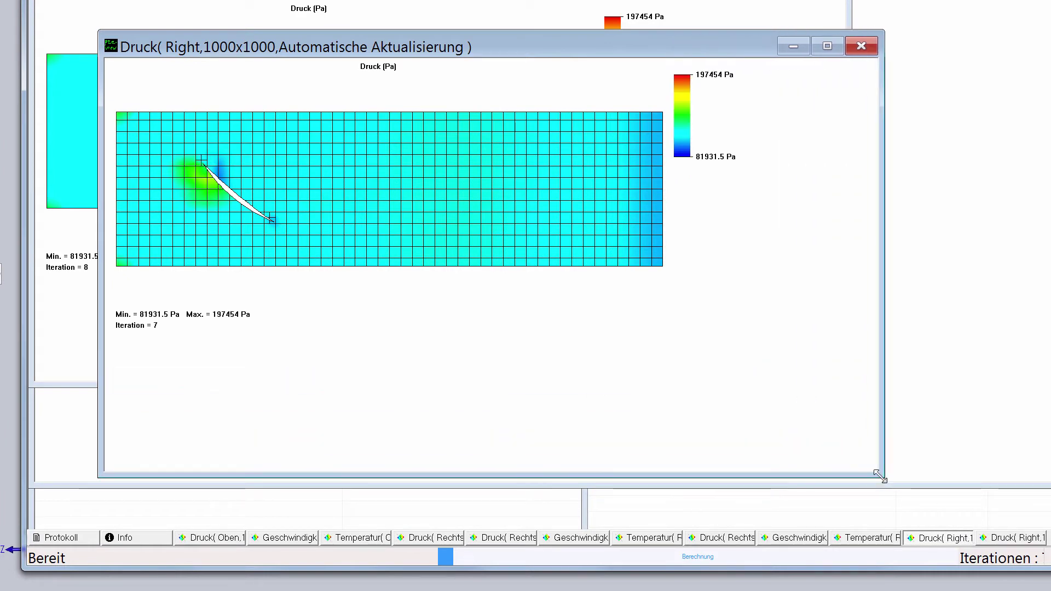
# - Change the pressure preview's image size to 2000 x 2000 and re-render it
pyautogui.doubleClick(408, 126)
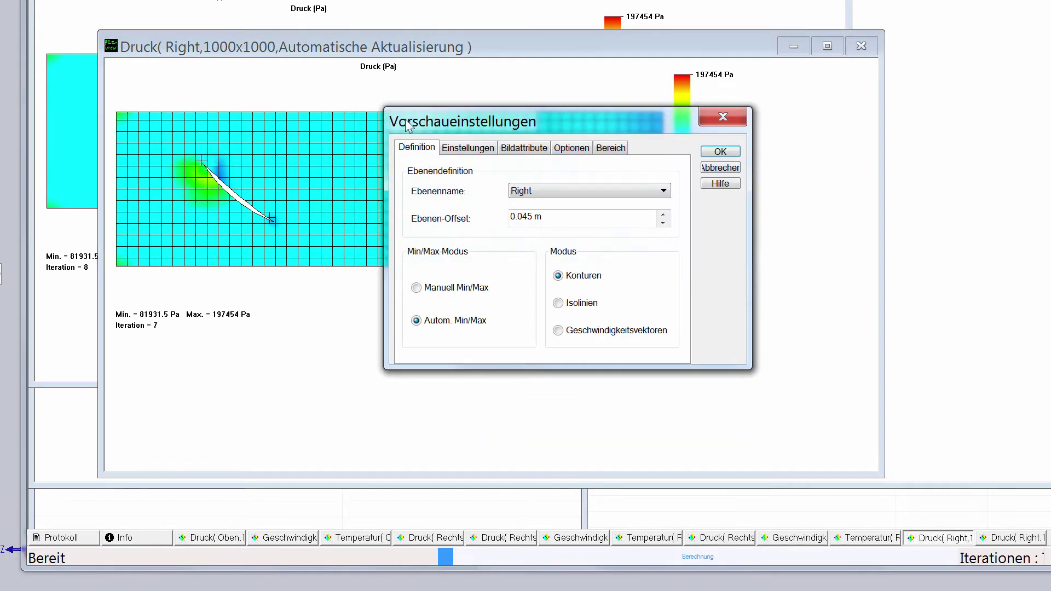
pyautogui.click(472, 149)
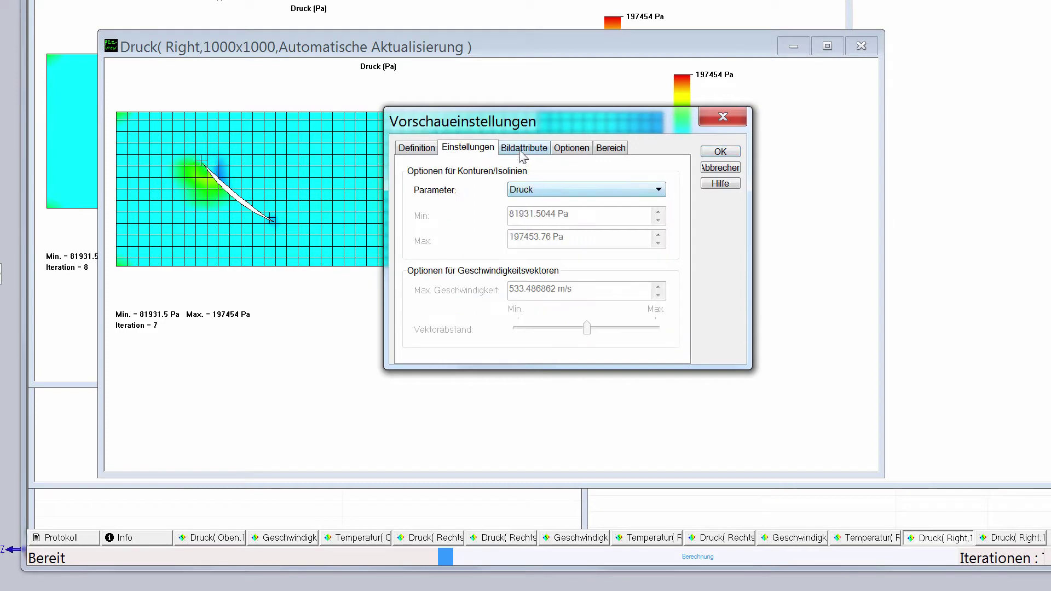
pyautogui.click(523, 149)
pyautogui.click(452, 264)
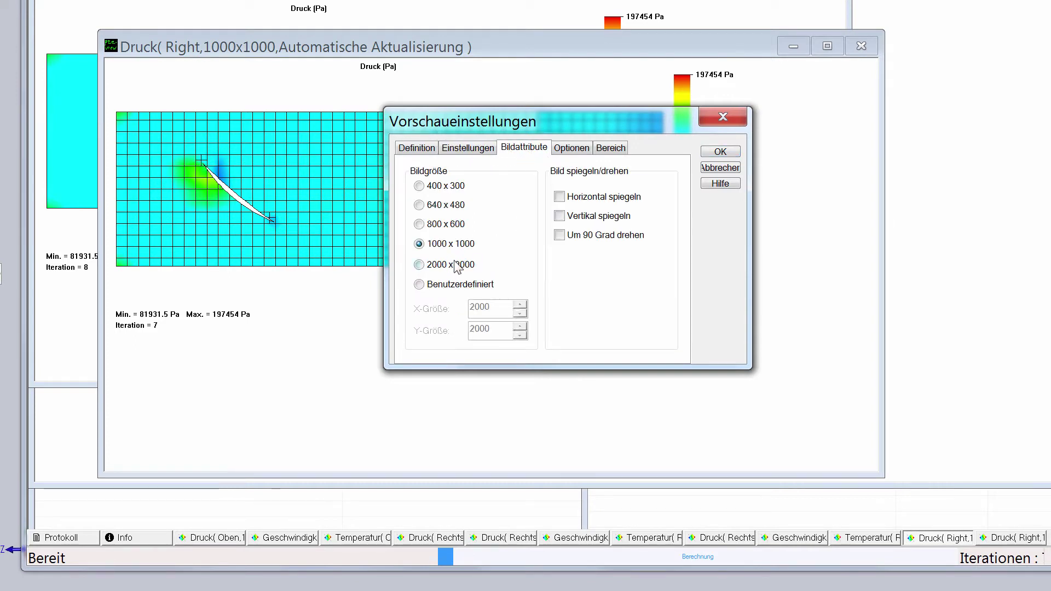
pyautogui.click(579, 155)
pyautogui.click(613, 152)
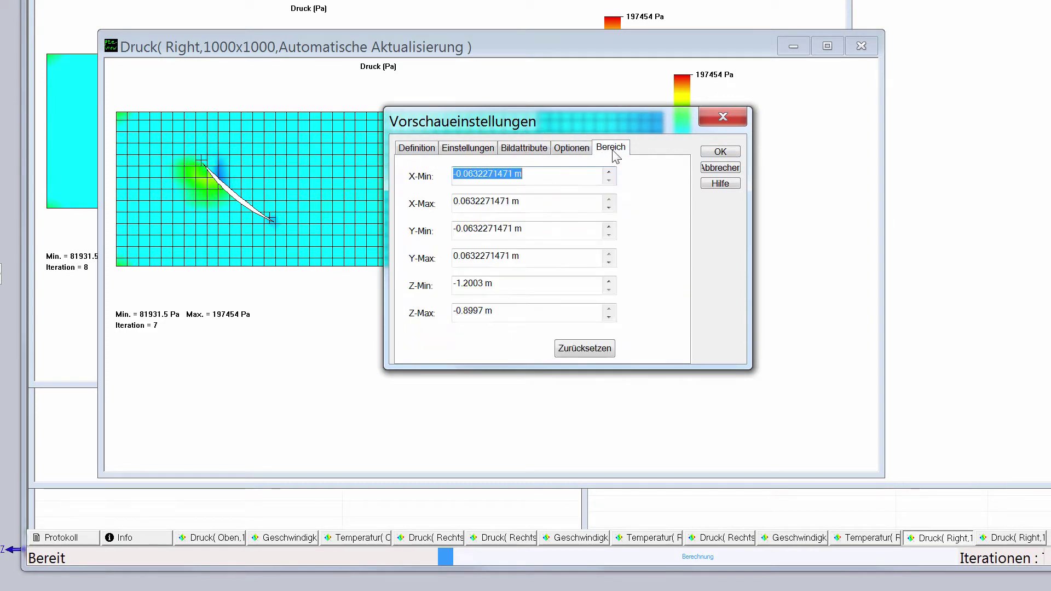
pyautogui.click(707, 153)
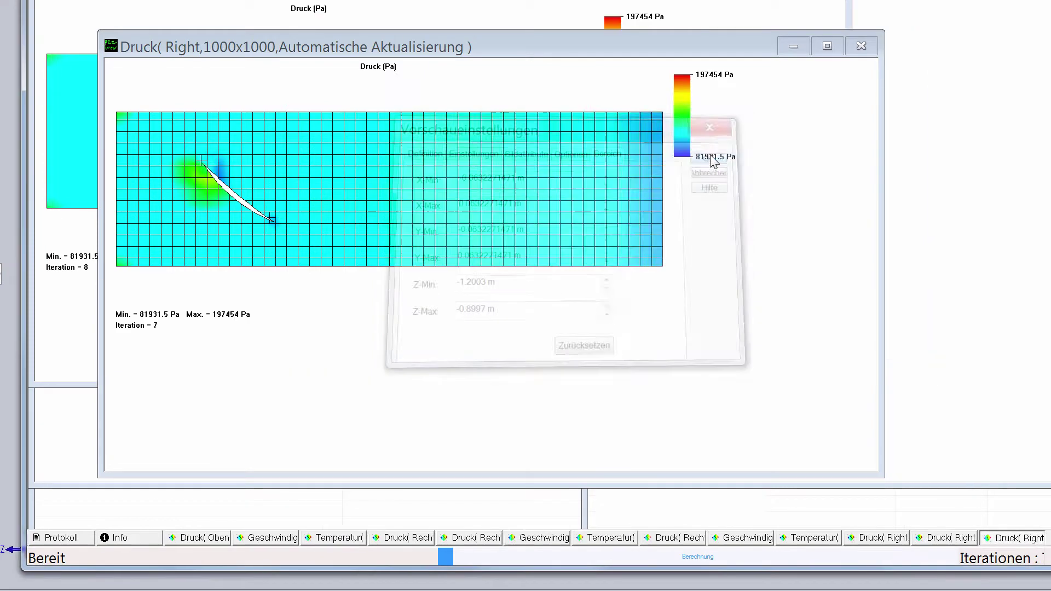
pyautogui.hotkey('ctrl', 'p')
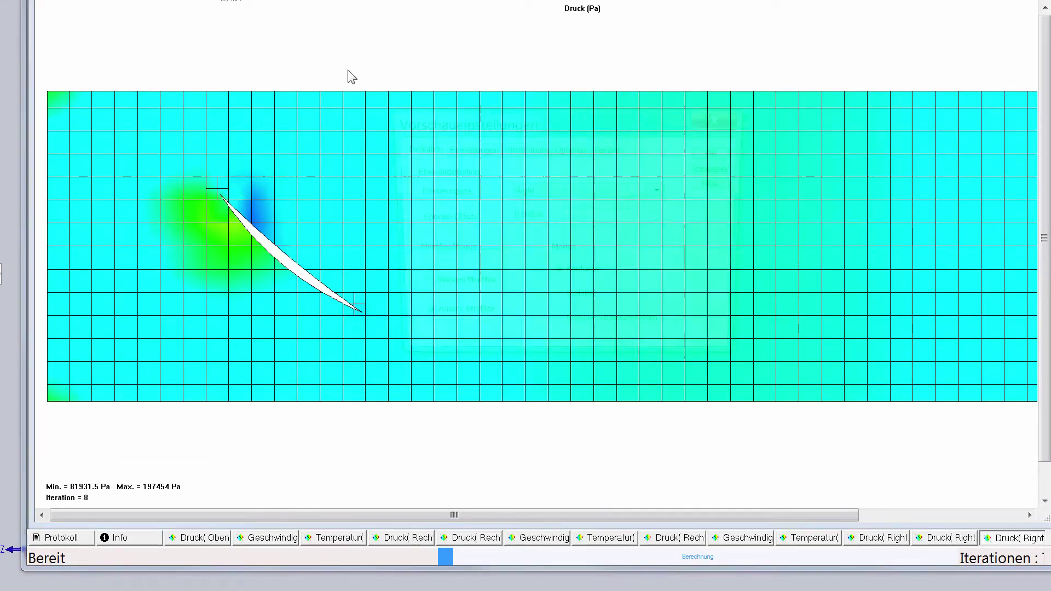
# - Switch the Right-plane preview parameter to velocity (Geschwindigkeit)
pyautogui.click(489, 153)
pyautogui.click(528, 189)
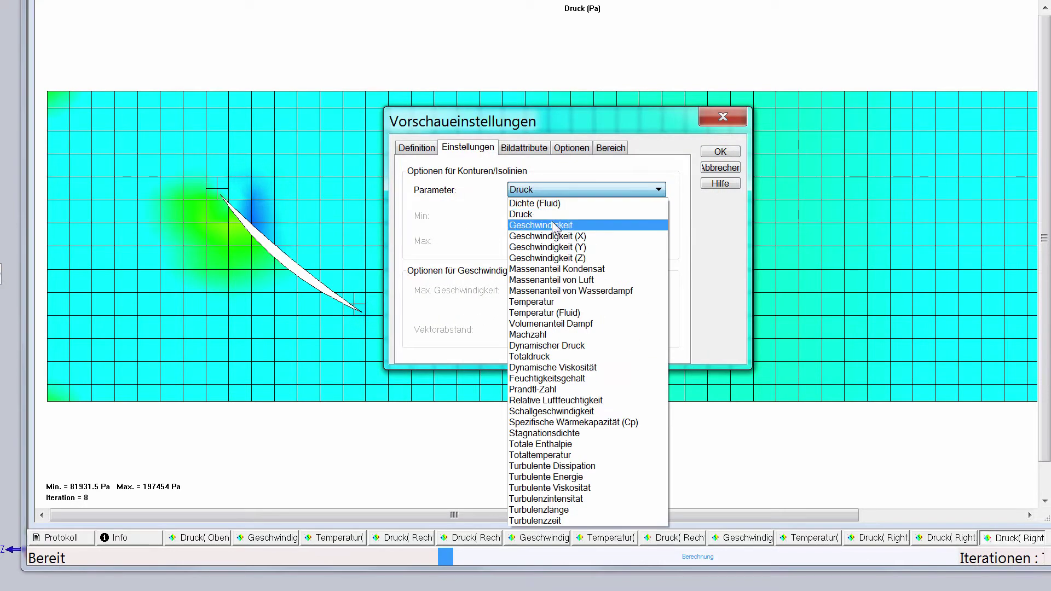
pyautogui.click(545, 226)
pyautogui.click(721, 152)
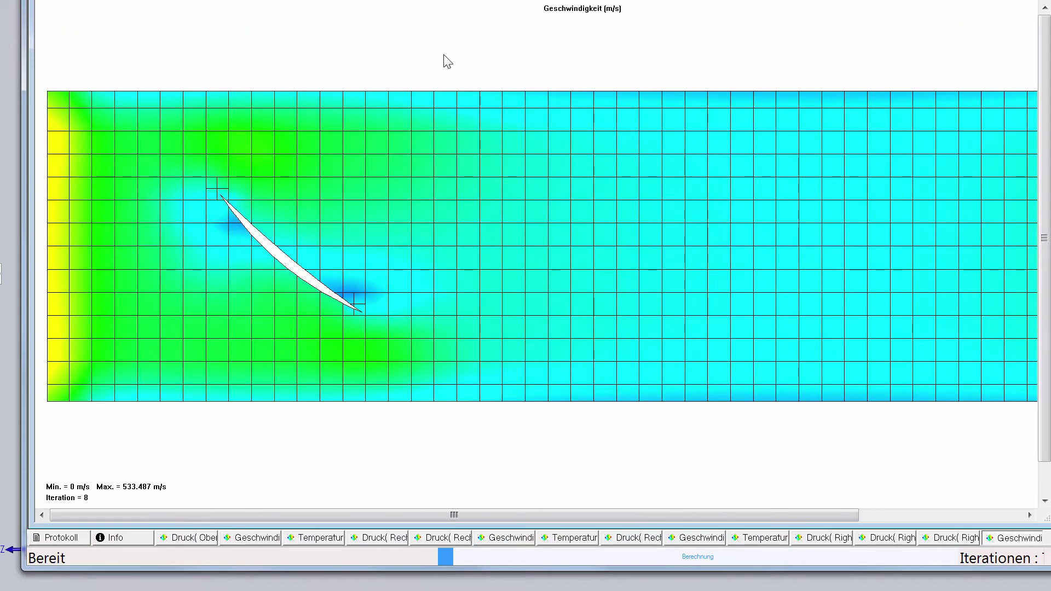
# - Create a Temperatur preview with a manual range of 278 to 285 K
pyautogui.hotkey('ctrl', 'p')
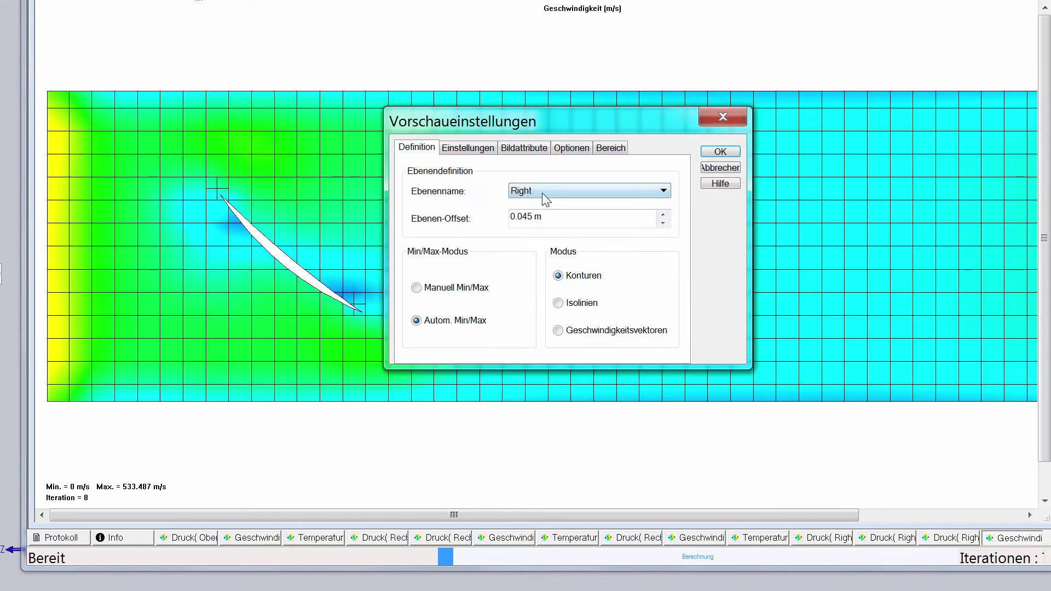
pyautogui.click(467, 147)
pyautogui.click(547, 189)
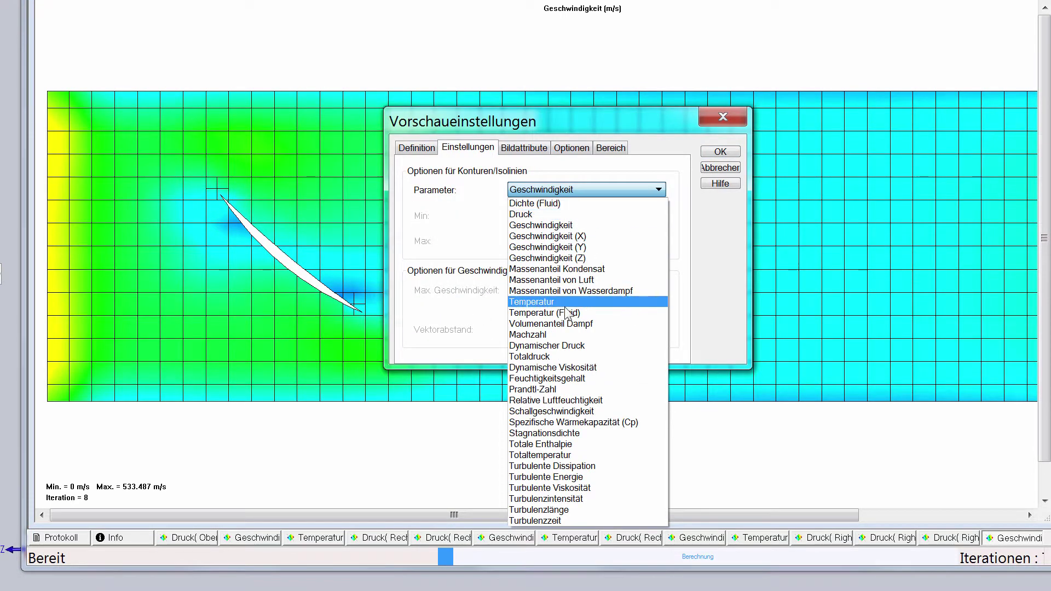
pyautogui.click(570, 305)
pyautogui.click(428, 147)
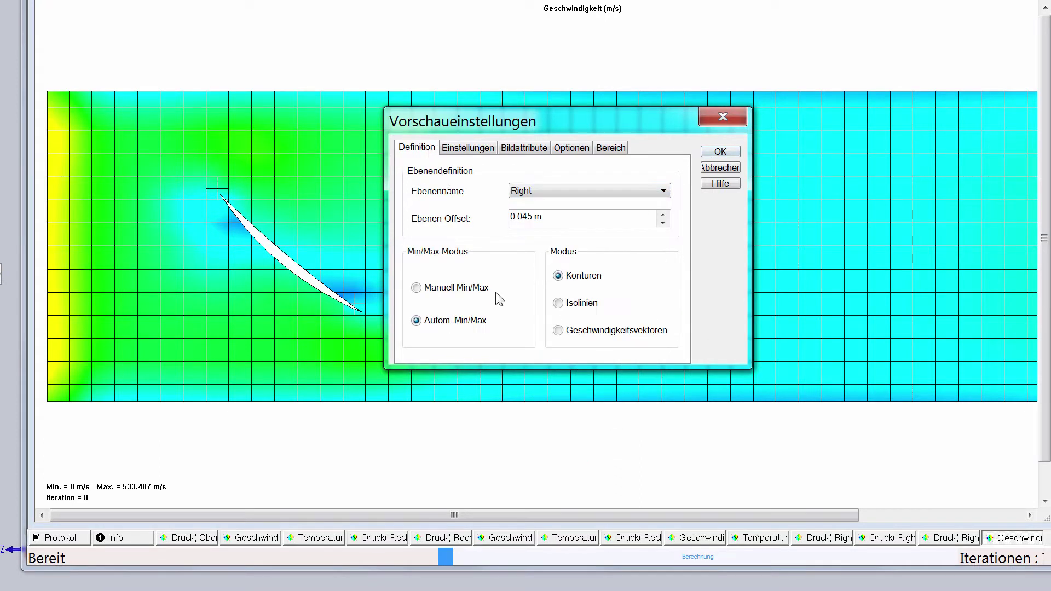
pyautogui.click(469, 290)
pyautogui.click(468, 148)
pyautogui.doubleClick(517, 214)
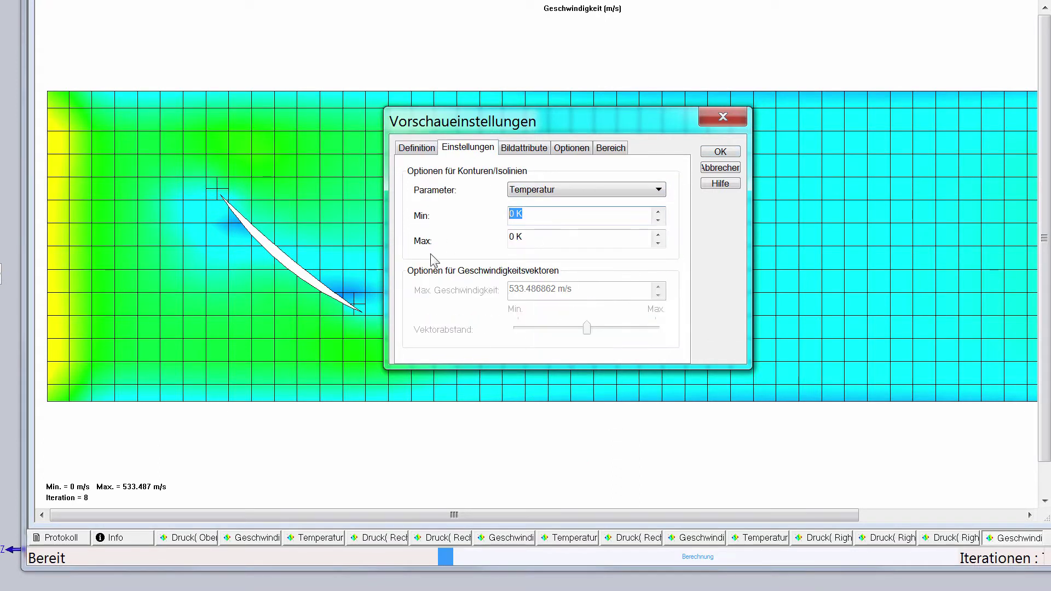
pyautogui.write('27')
pyautogui.write('8')
pyautogui.press('Tab')
pyautogui.write('2')
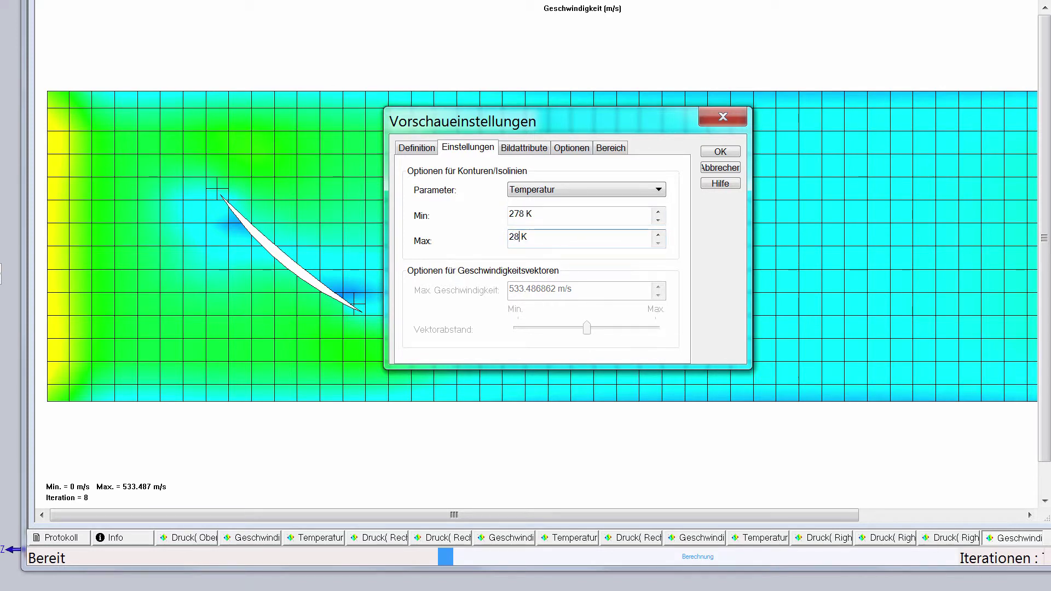
pyautogui.write('85')
pyautogui.click(711, 155)
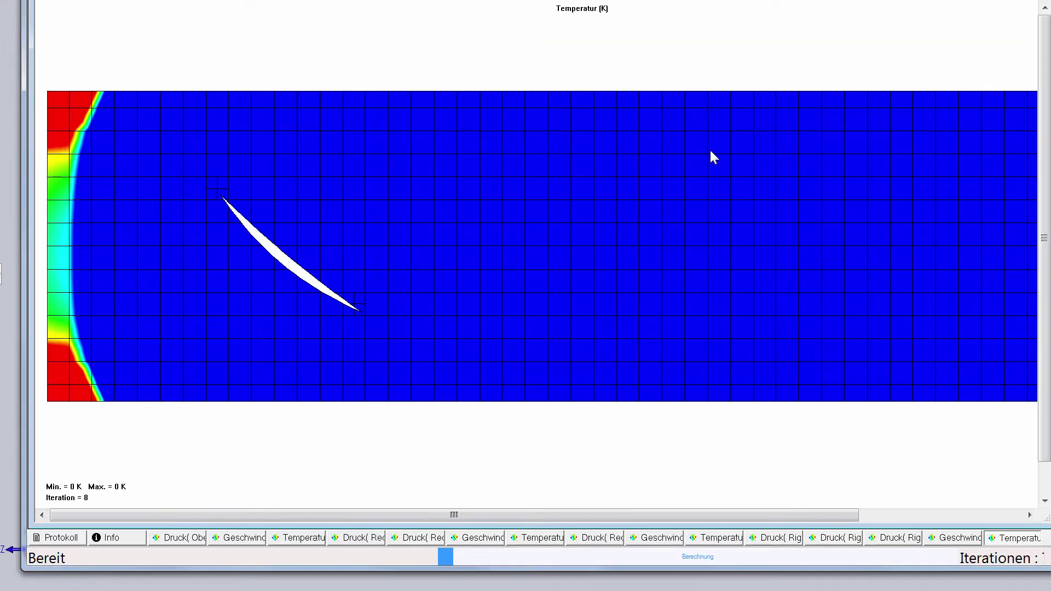
# - Choose Relative Luftfeuchtigkeit as the preview parameter with a manual min/max range
pyautogui.doubleClick(480, 153)
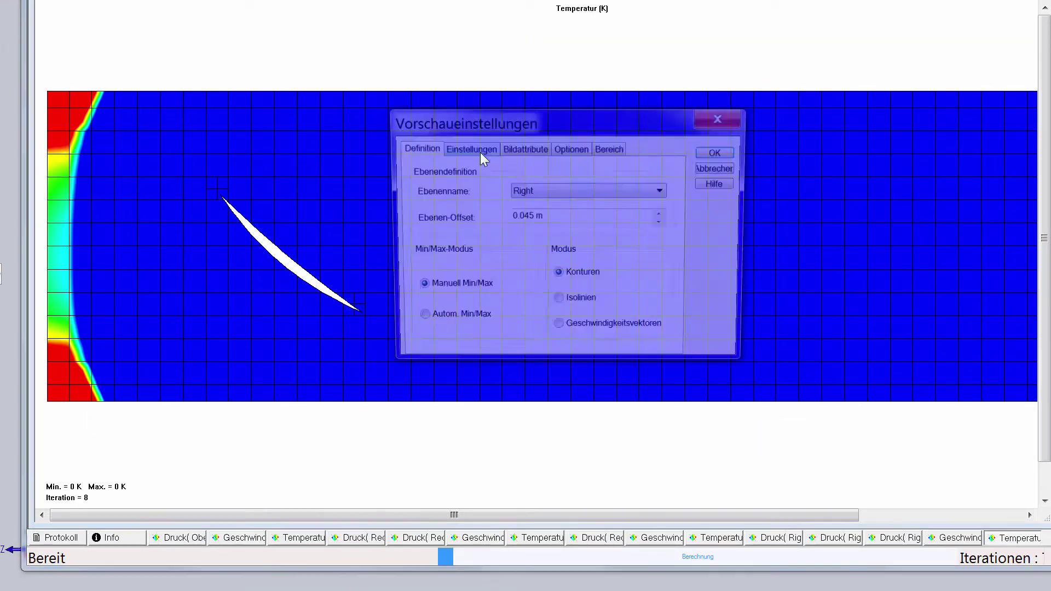
pyautogui.click(473, 147)
pyautogui.click(539, 190)
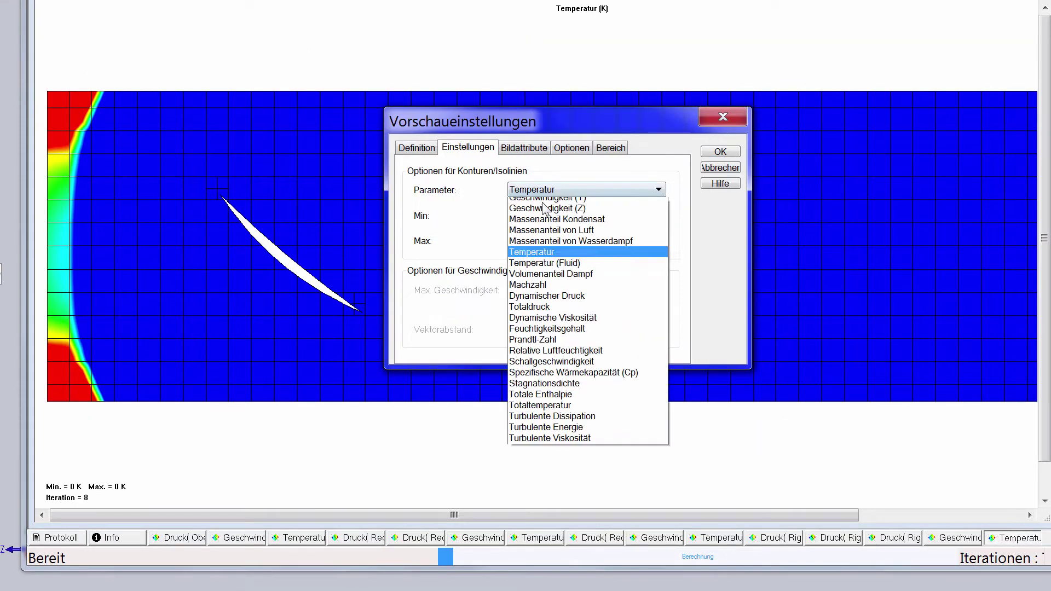
pyautogui.click(564, 399)
pyautogui.click(418, 152)
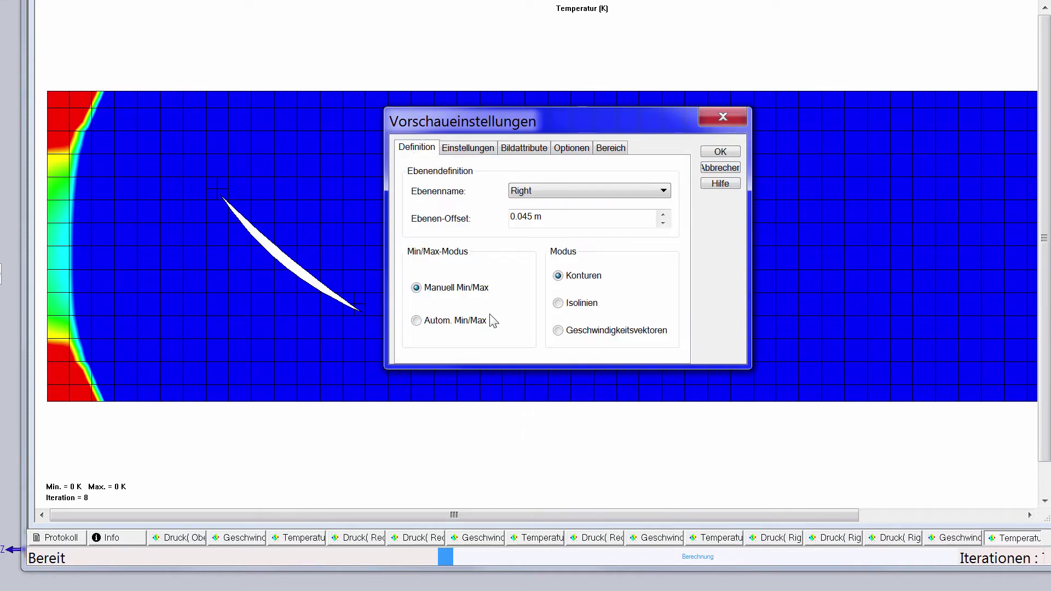
pyautogui.click(469, 326)
pyautogui.click(466, 149)
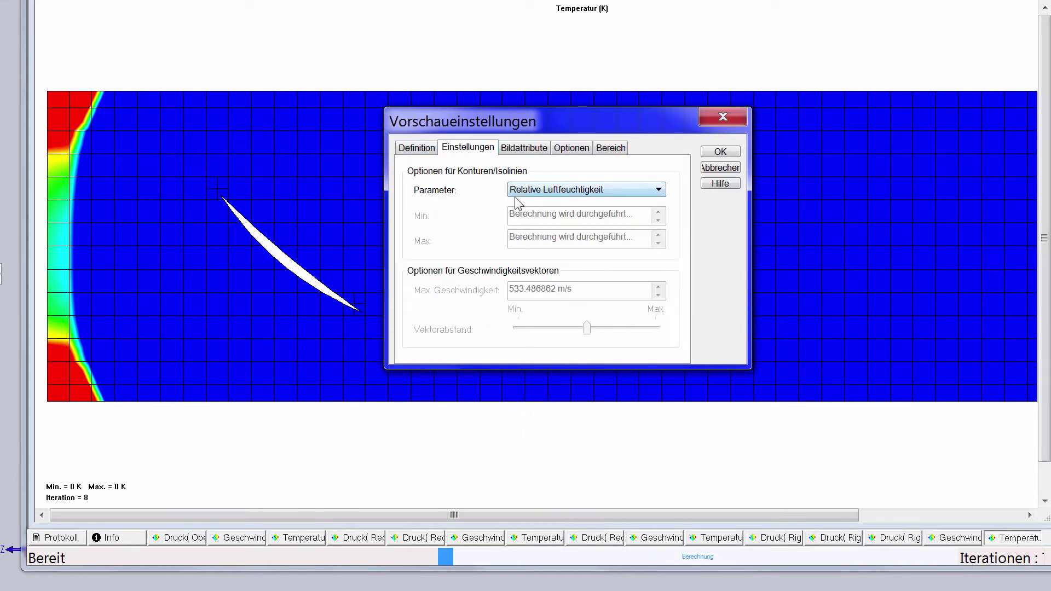
pyautogui.click(417, 149)
pyautogui.click(457, 298)
# - Set the relative humidity maximum to 100 % and create the preview
pyautogui.click(470, 149)
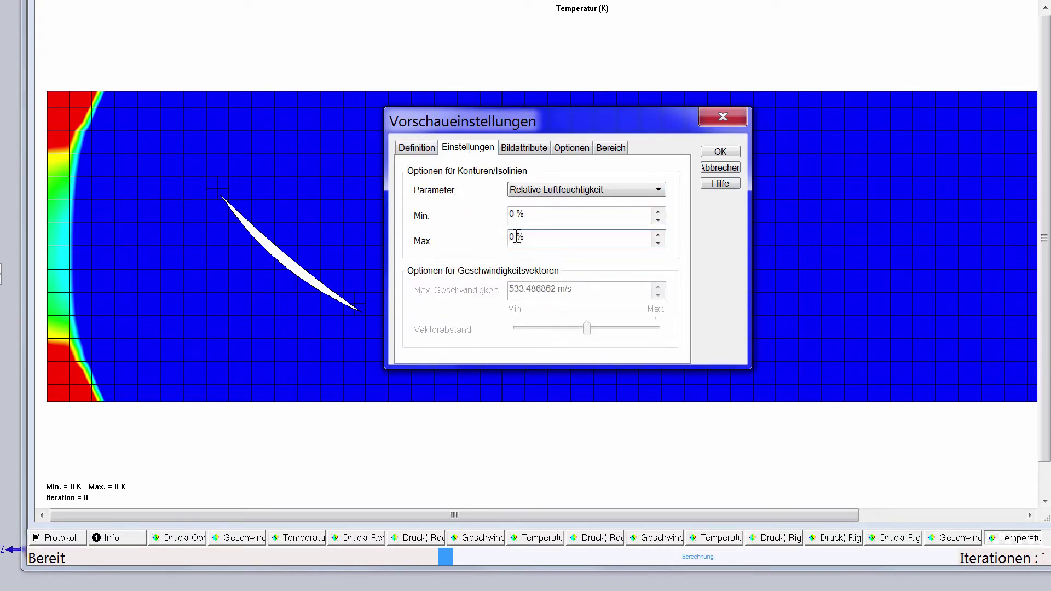
pyautogui.write('100')
pyautogui.moveTo(529, 237); pyautogui.dragTo(508, 239)
pyautogui.press('Tab')
pyautogui.click(709, 153)
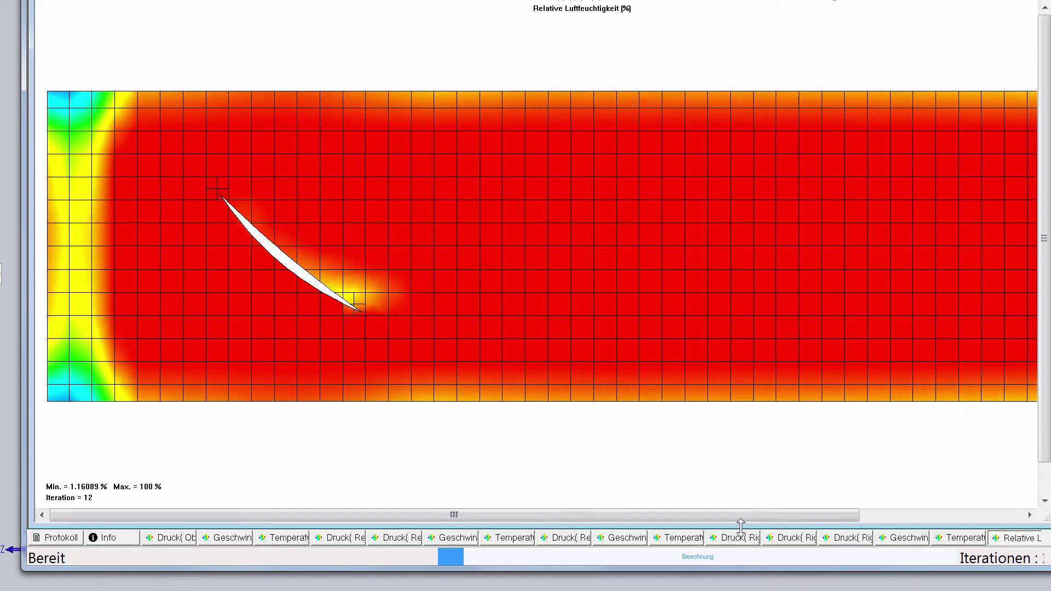
# - Check the temperature, velocity and pressure previews, then the solver log and info table
pyautogui.click(953, 539)
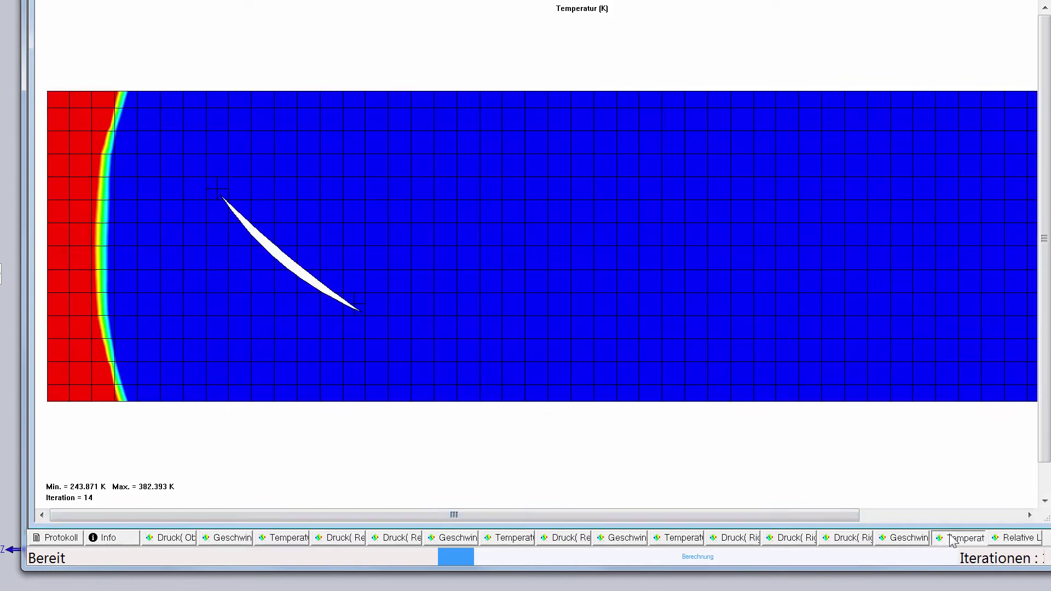
pyautogui.click(904, 539)
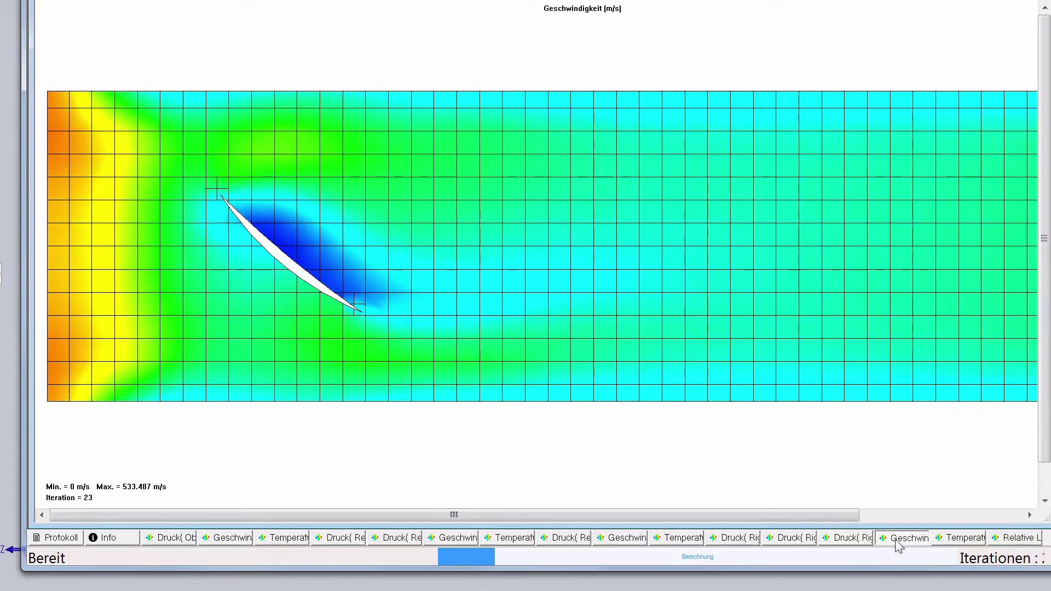
pyautogui.click(866, 542)
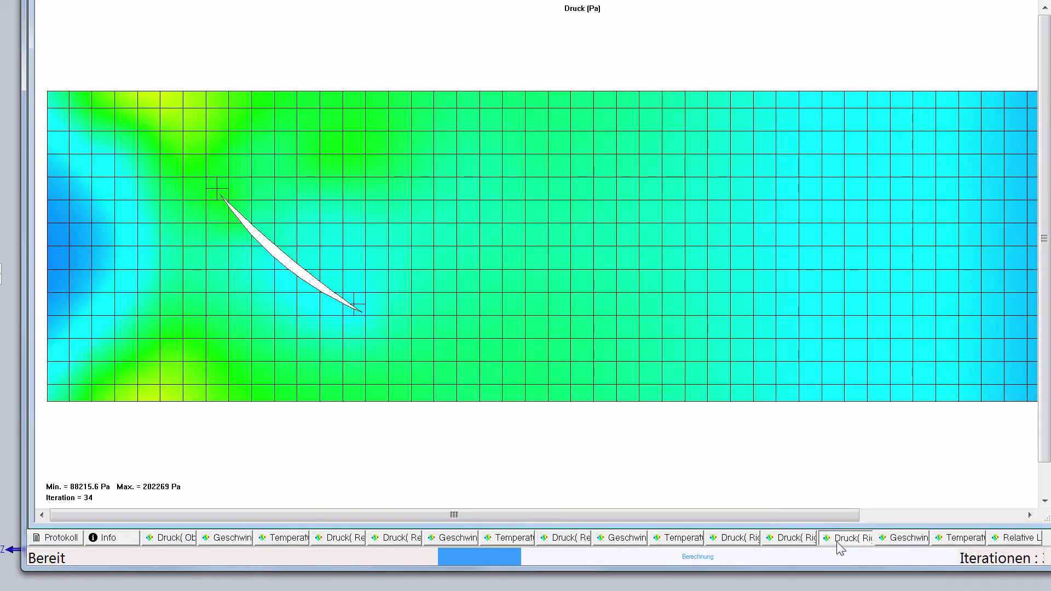
pyautogui.click(60, 538)
pyautogui.click(113, 539)
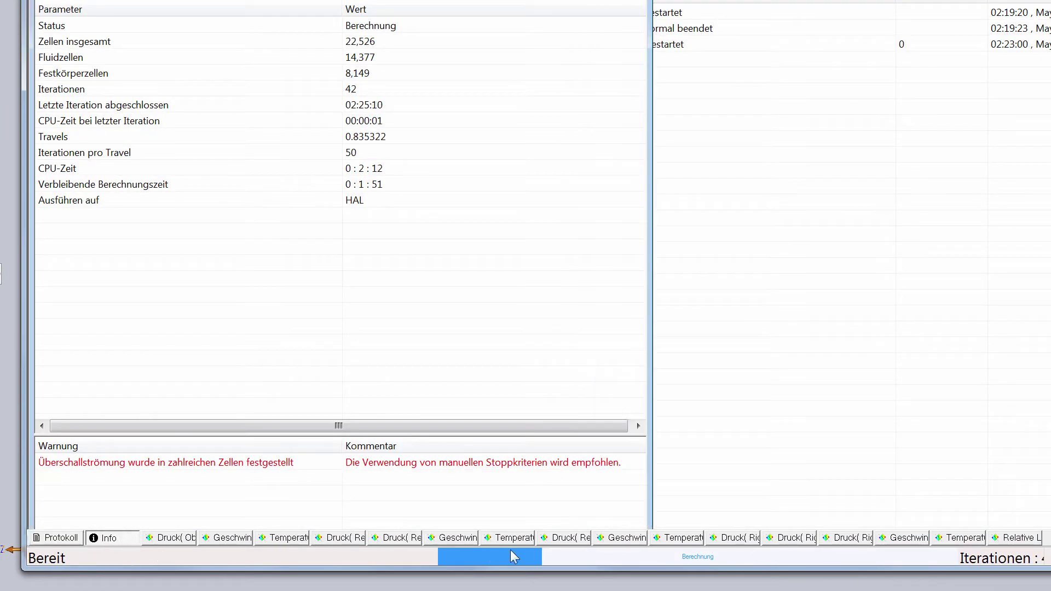
# - Cycle through humidity, temperature, velocity and pressure previews until the solver finishes at iteration 134
pyautogui.click(1010, 542)
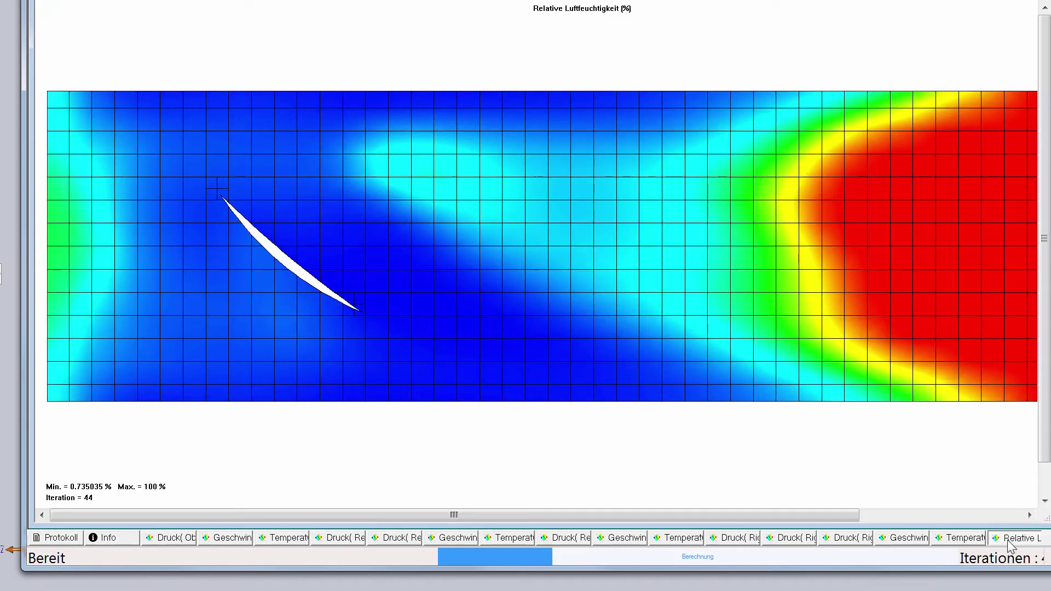
pyautogui.click(969, 541)
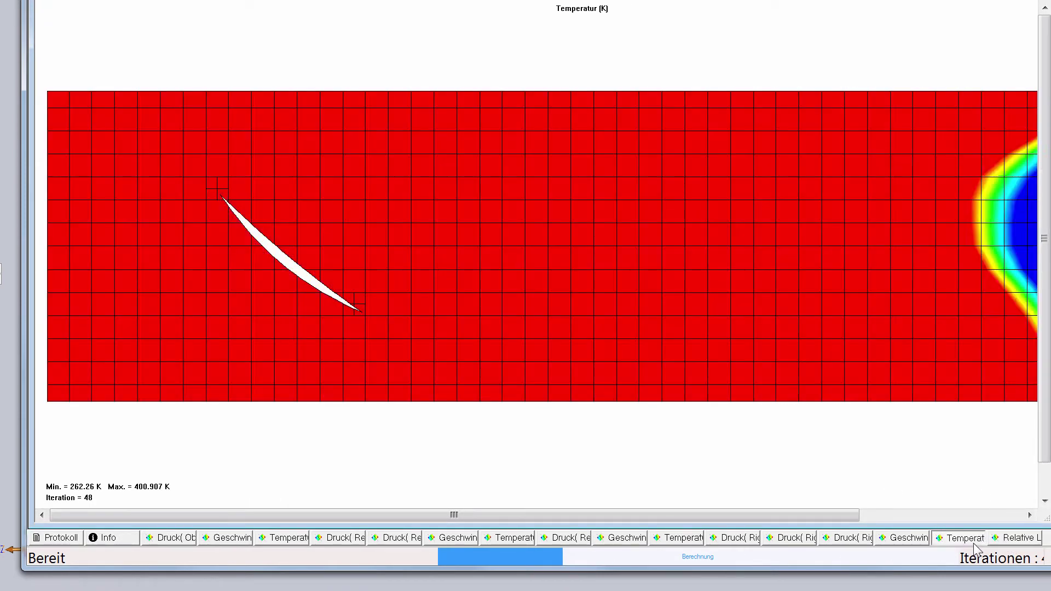
pyautogui.click(899, 542)
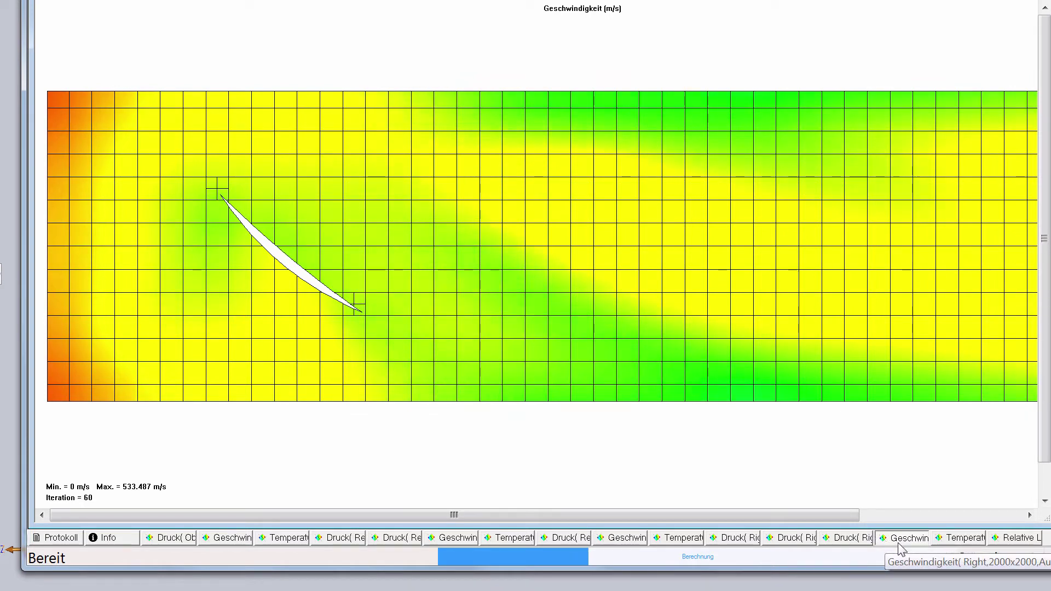
pyautogui.click(854, 545)
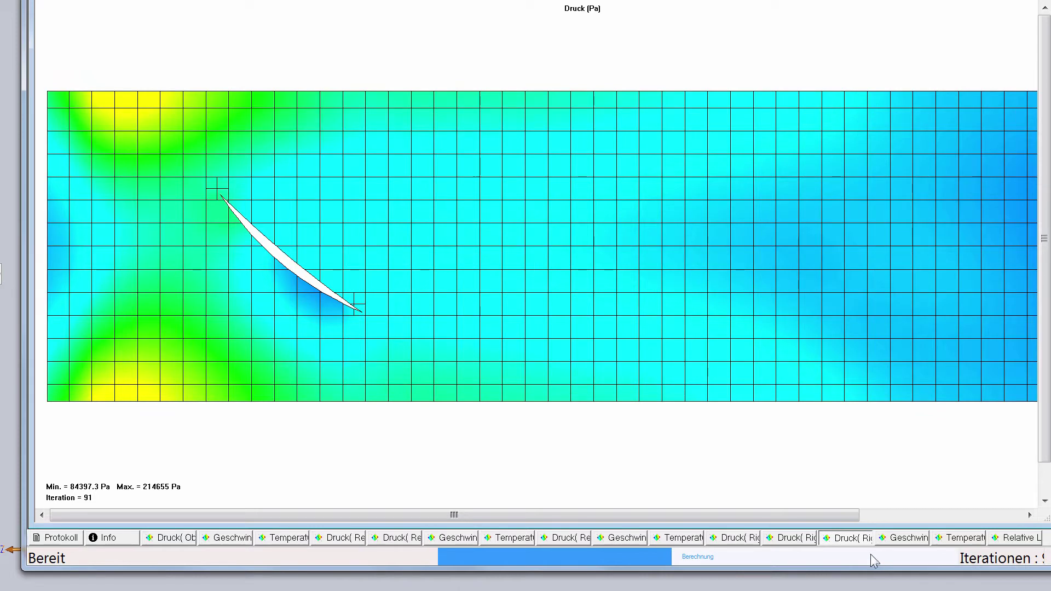
pyautogui.click(888, 546)
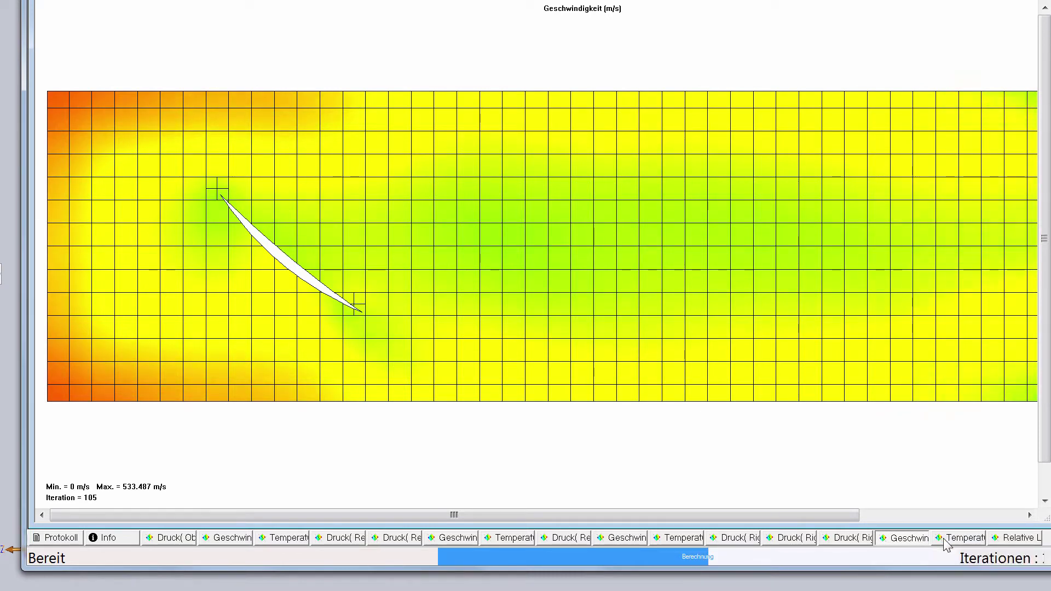
pyautogui.click(943, 538)
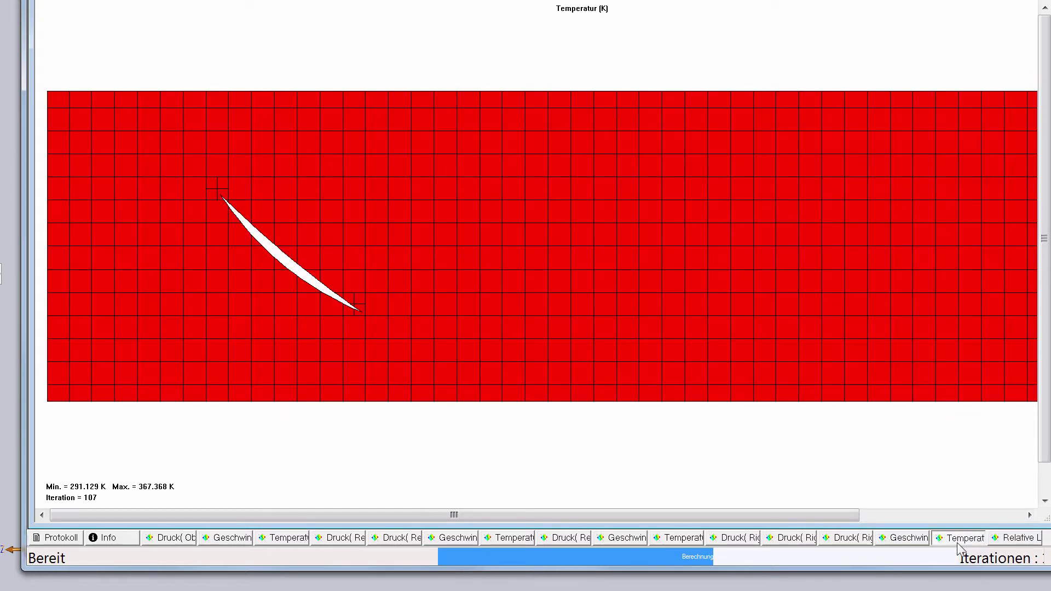
pyautogui.click(1007, 542)
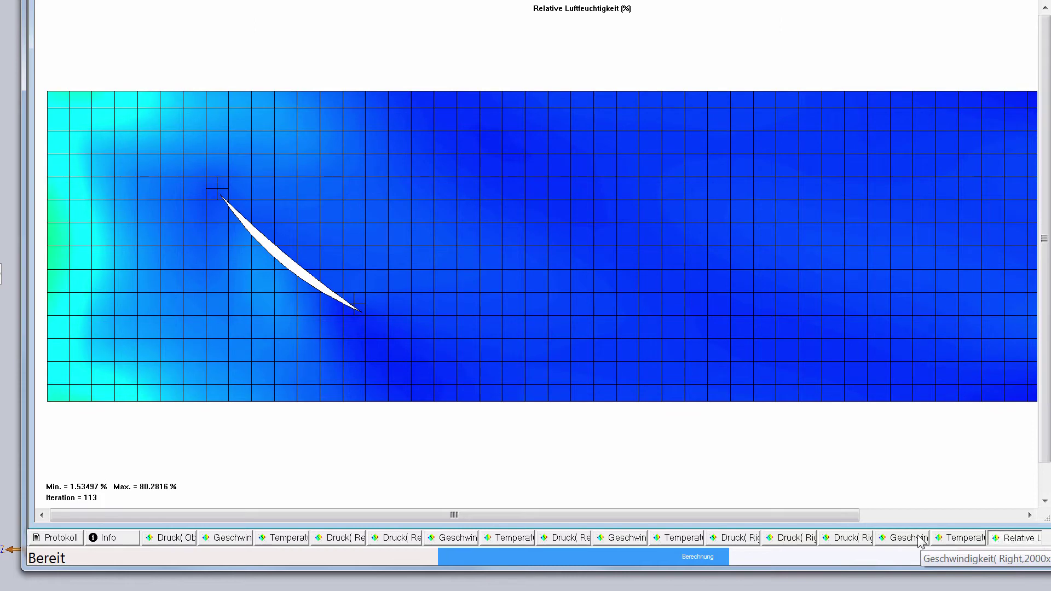
pyautogui.click(919, 541)
pyautogui.click(854, 539)
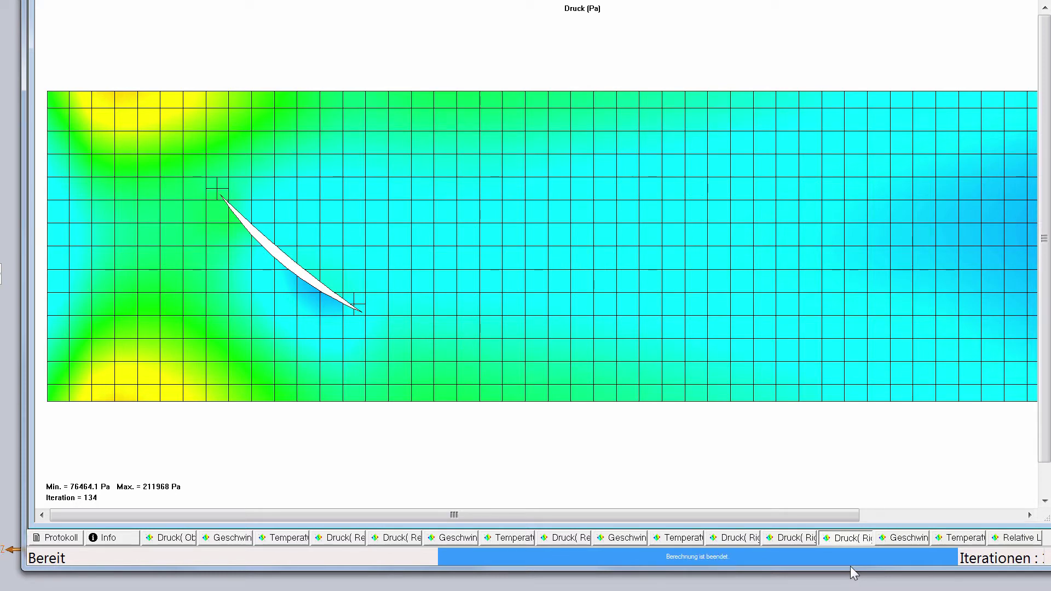
pyautogui.click(909, 539)
pyautogui.click(946, 540)
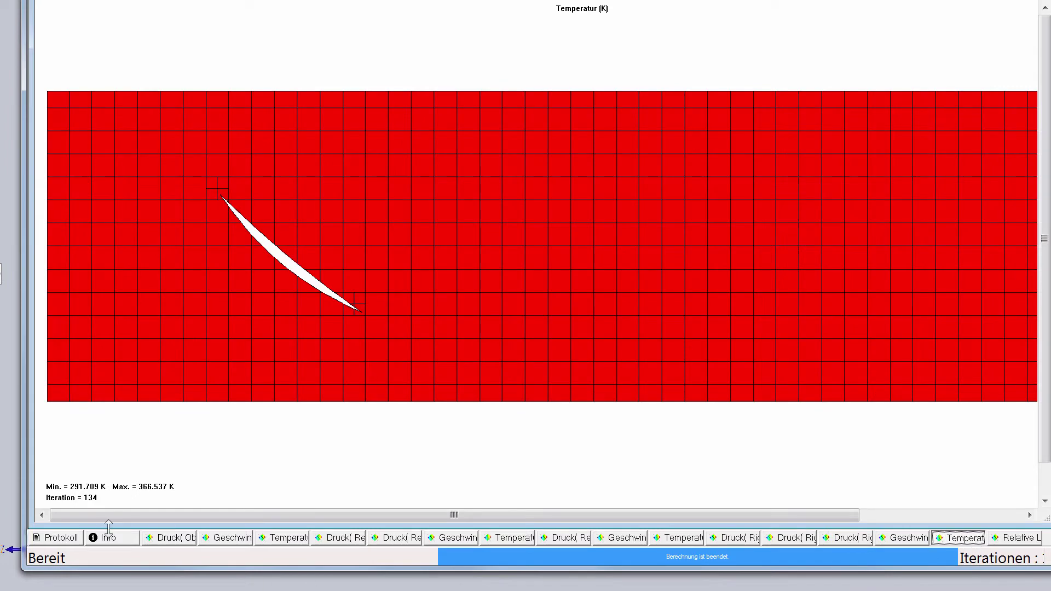
# - Show the run's info table, then orbit the duct model to view its end faces
pyautogui.click(120, 542)
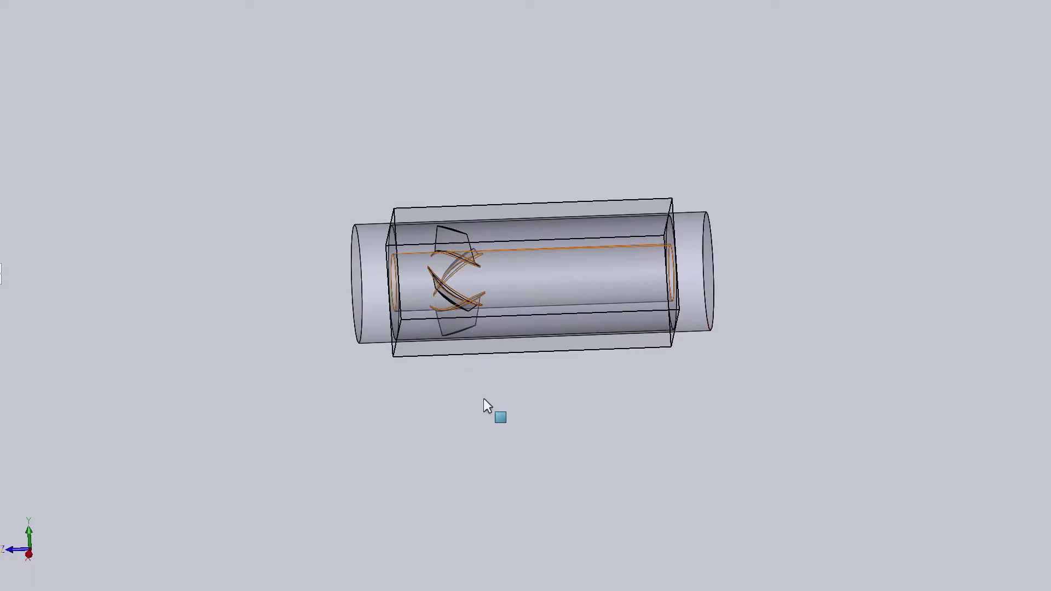
pyautogui.moveTo(486, 406)
pyautogui.mouseDown(button='middle')
pyautogui.moveTo(520, 324)
pyautogui.moveTo(563, 403)
pyautogui.moveTo(598, 434)
pyautogui.moveTo(530, 319)
pyautogui.mouseUp(button='middle')
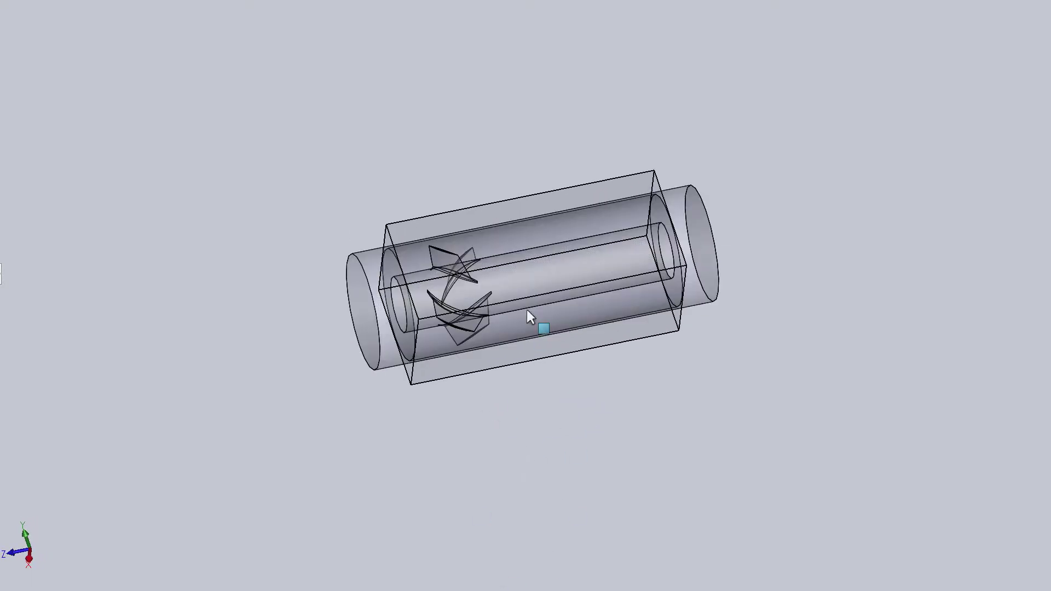
pyautogui.scroll(-3, 505, 266)
pyautogui.scroll(-2, 506, 266)
pyautogui.moveTo(375, 271); pyautogui.dragTo(314, 264, button='middle')
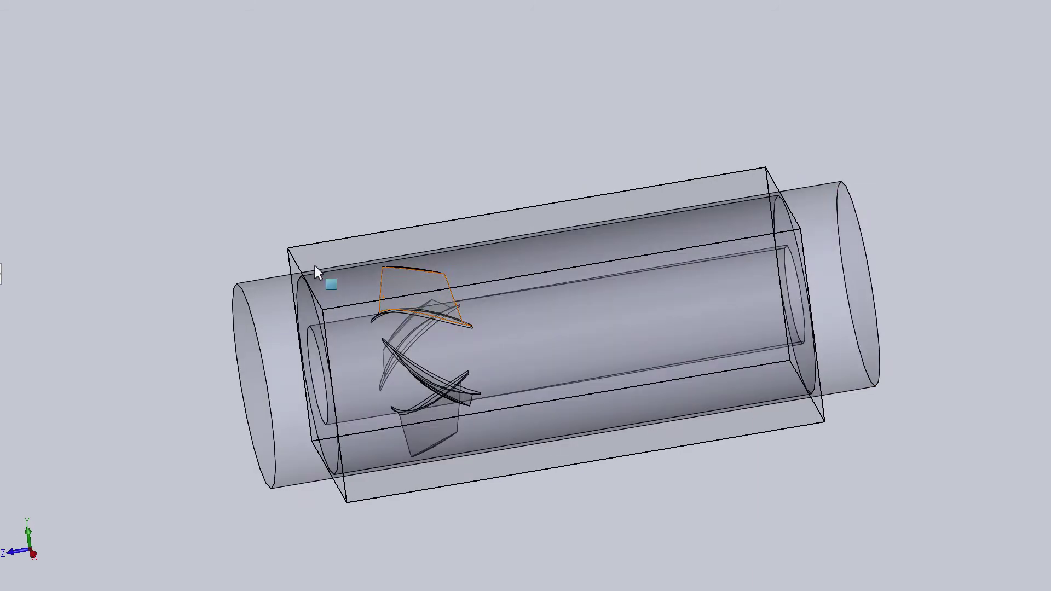
pyautogui.moveTo(297, 167); pyautogui.dragTo(329, 175, button='middle')
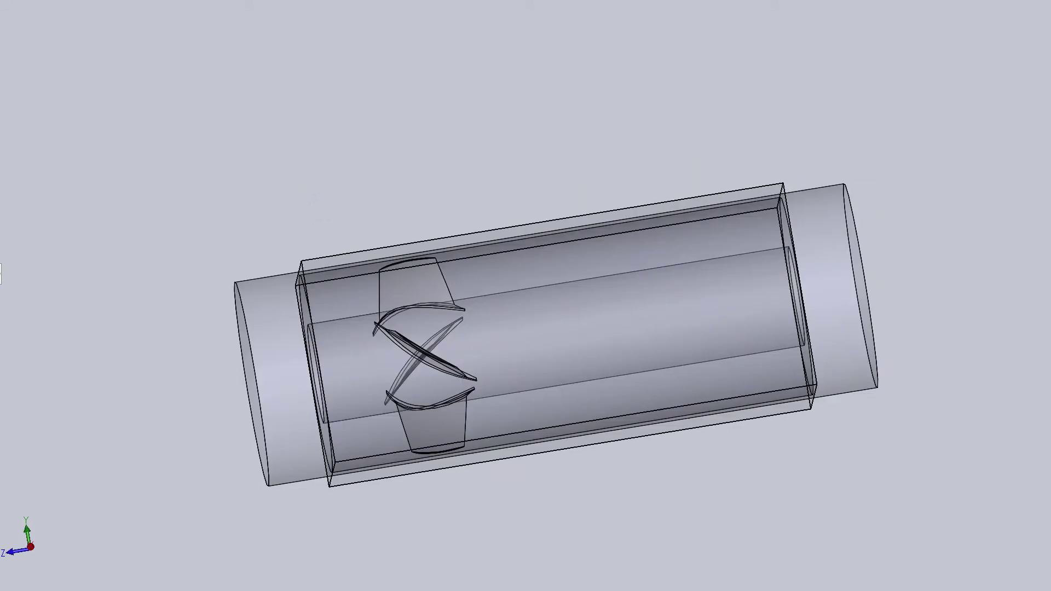
pyautogui.moveTo(234, 315)
pyautogui.mouseDown(button='middle')
pyautogui.moveTo(223, 364)
pyautogui.moveTo(202, 374)
pyautogui.mouseUp(button='middle')
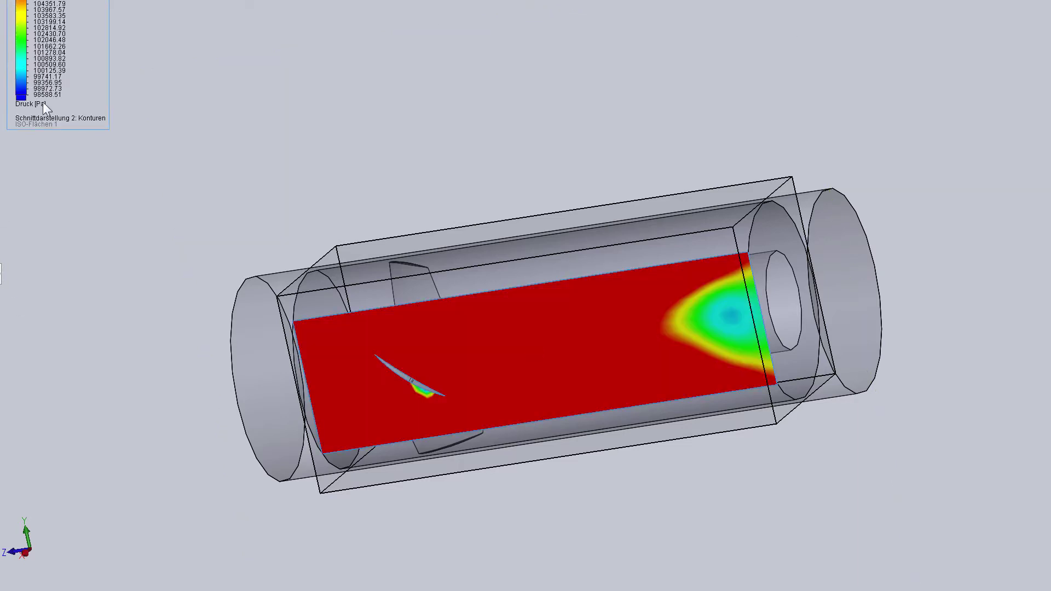
# - Change the cut plot from pressure to velocity and view the duct side-on
pyautogui.rightClick(47, 80)
pyautogui.click(65, 93)
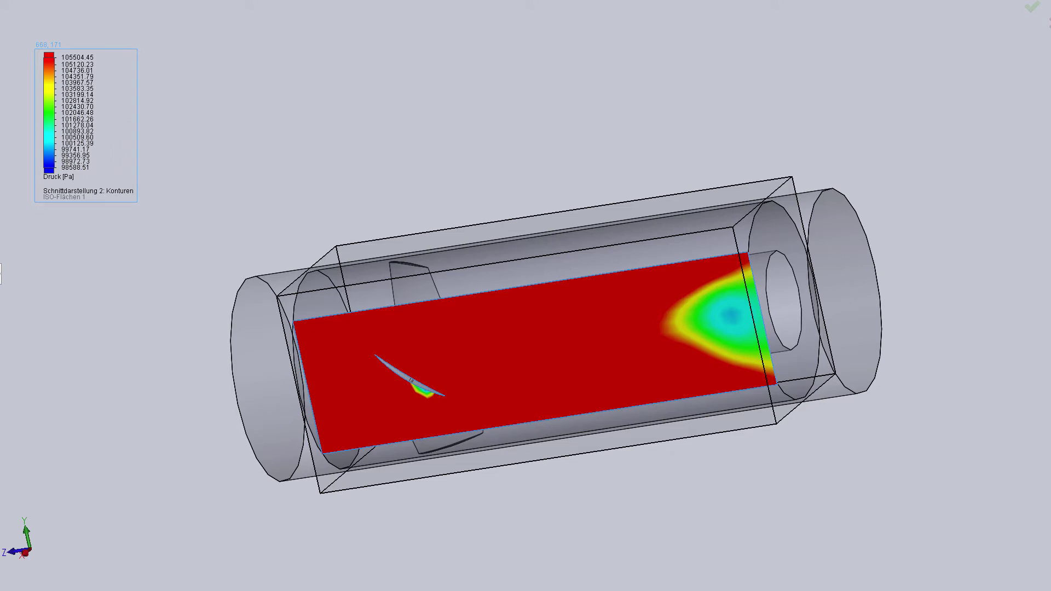
pyautogui.press('Return')
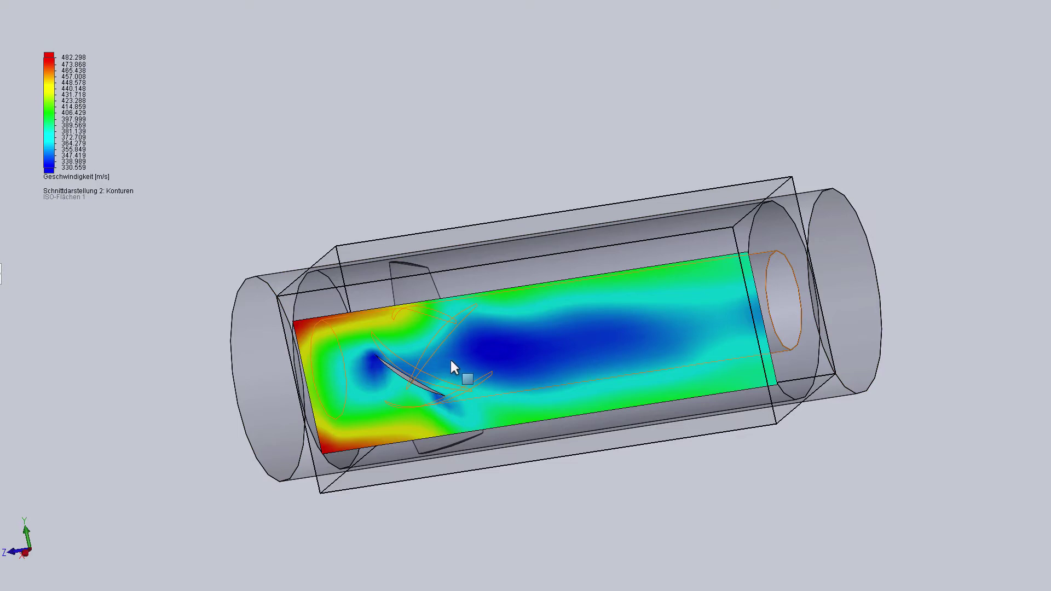
pyautogui.hotkey('ctrl', '4')
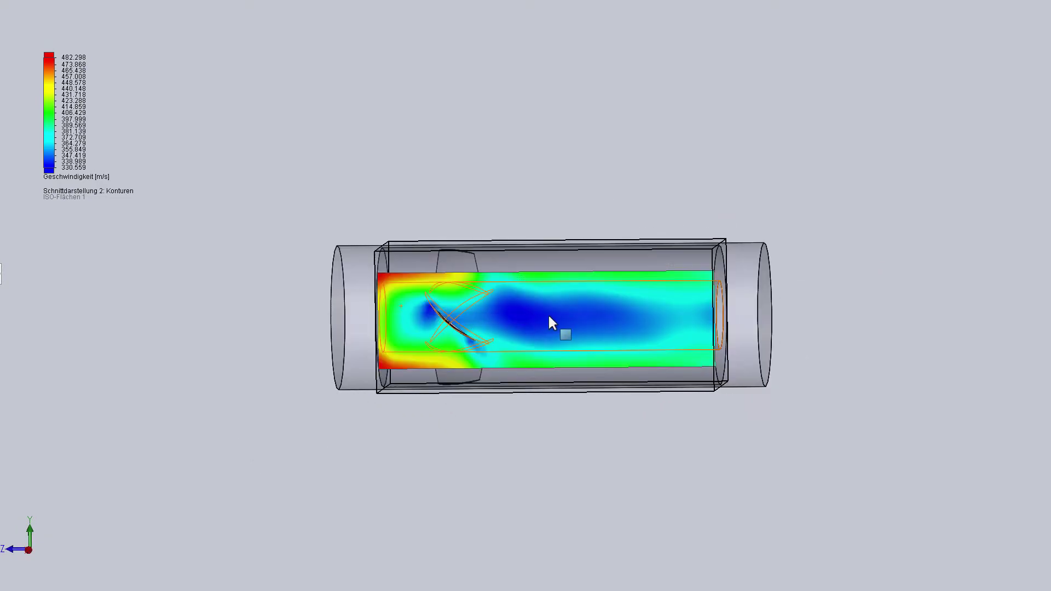
pyautogui.scroll(-3, 591, 246)
# - Step the cut plot through the X, Y and Z velocity components
pyautogui.rightClick(55, 110)
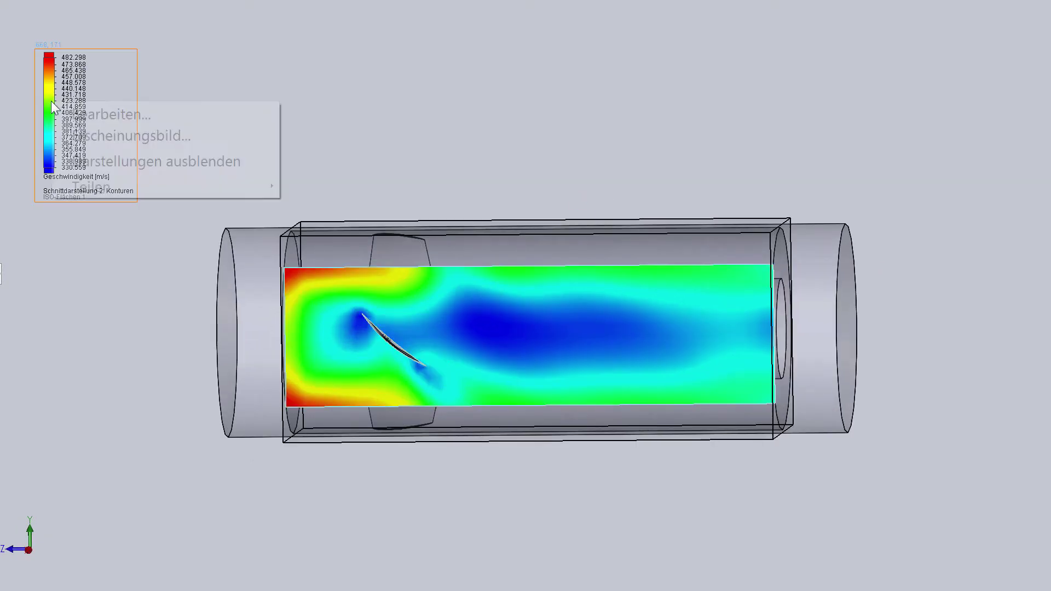
pyautogui.click(55, 116)
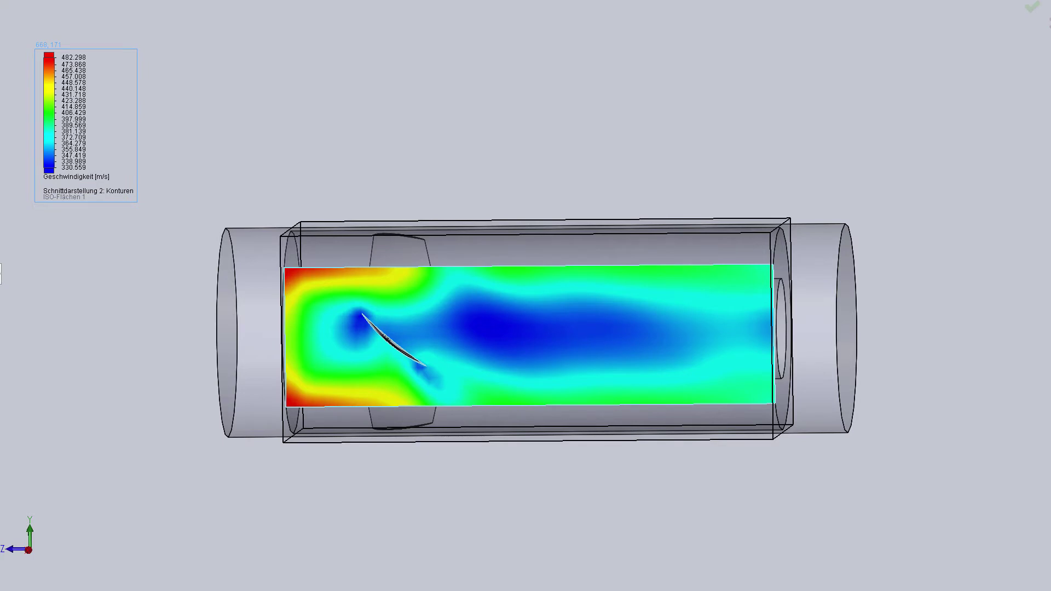
pyautogui.press('Return')
pyautogui.rightClick(33, 107)
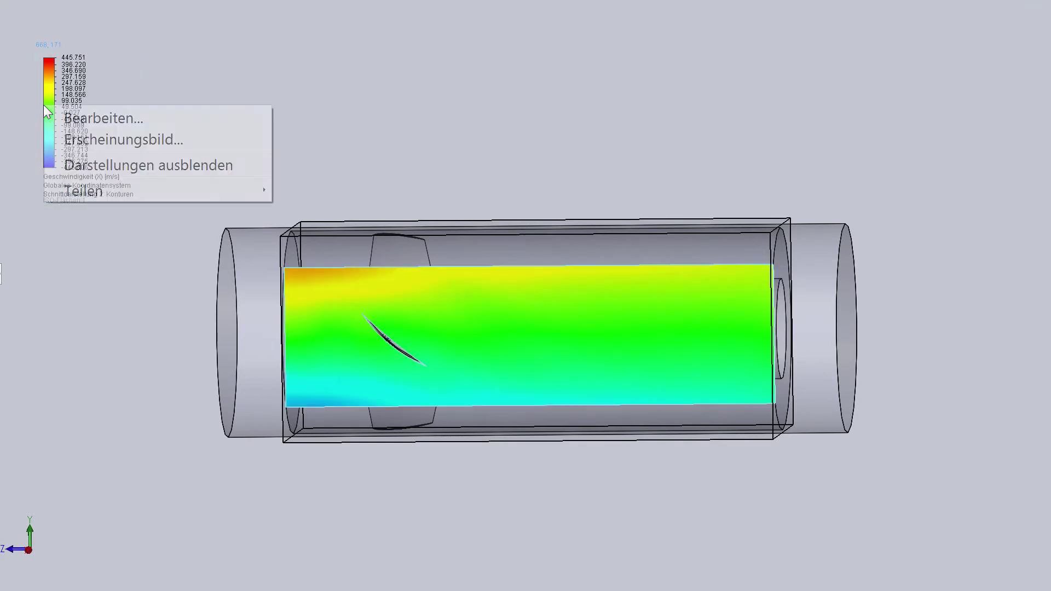
pyautogui.click(28, 118)
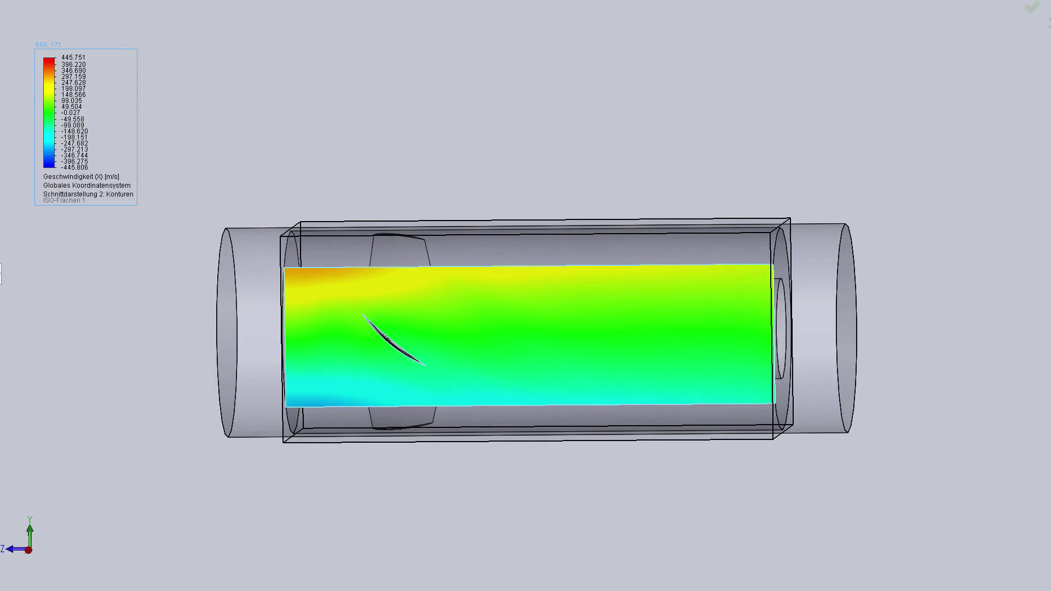
pyautogui.press('Return')
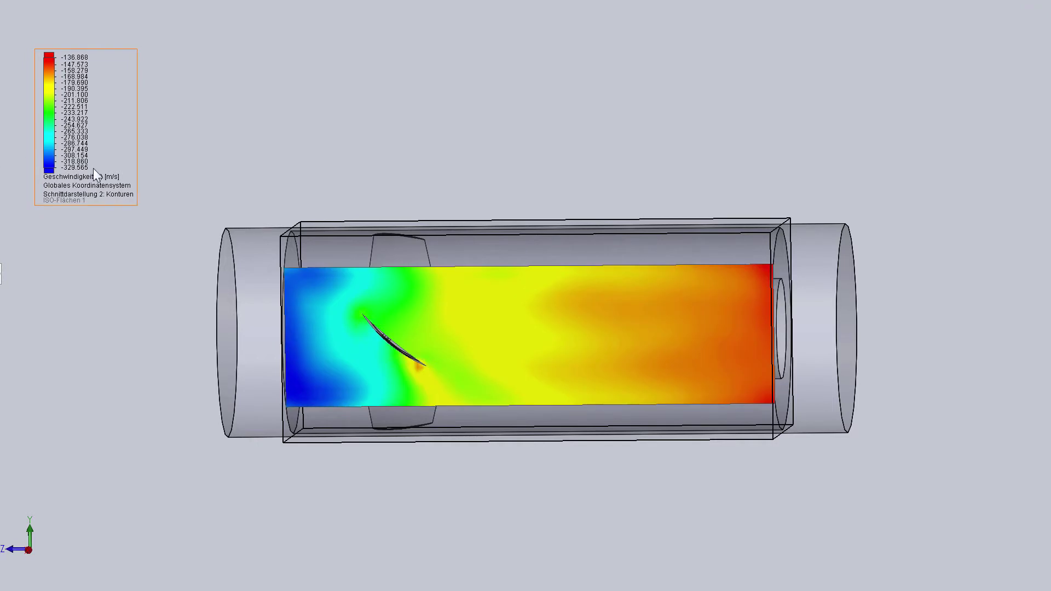
pyautogui.rightClick(47, 110)
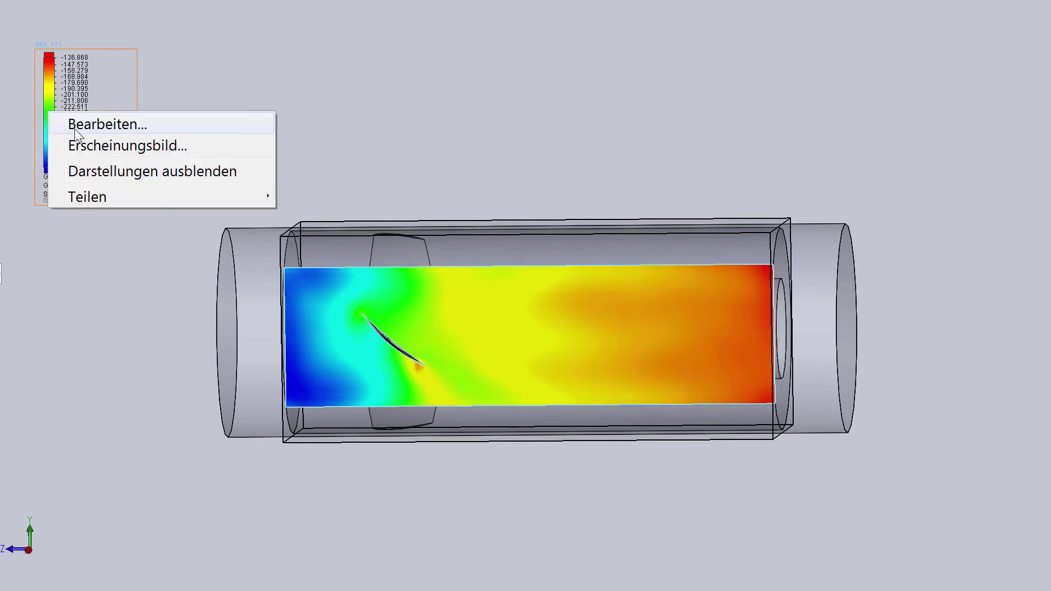
pyautogui.click(34, 122)
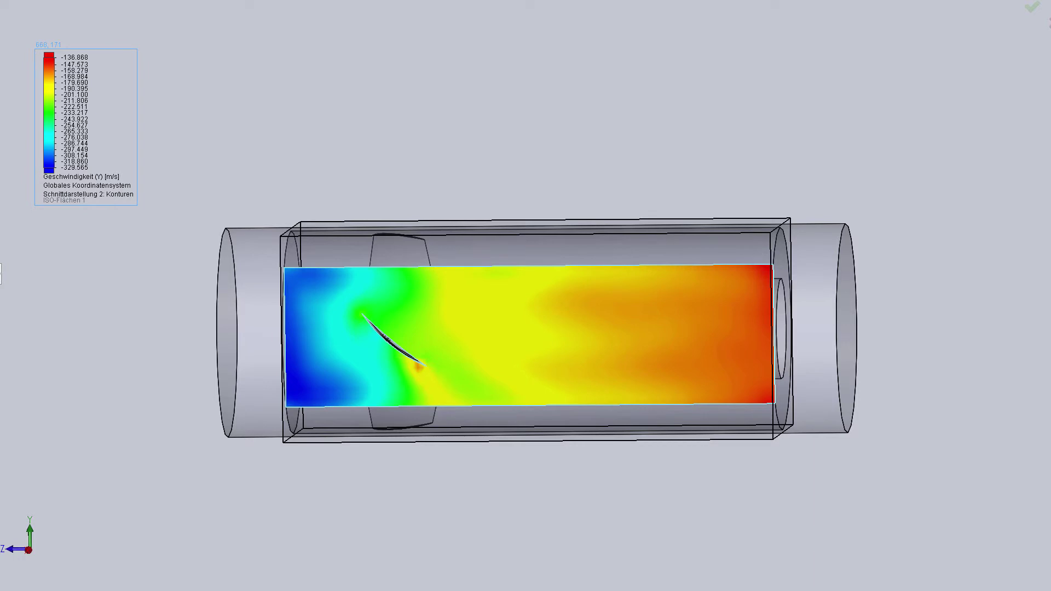
pyautogui.press('Return')
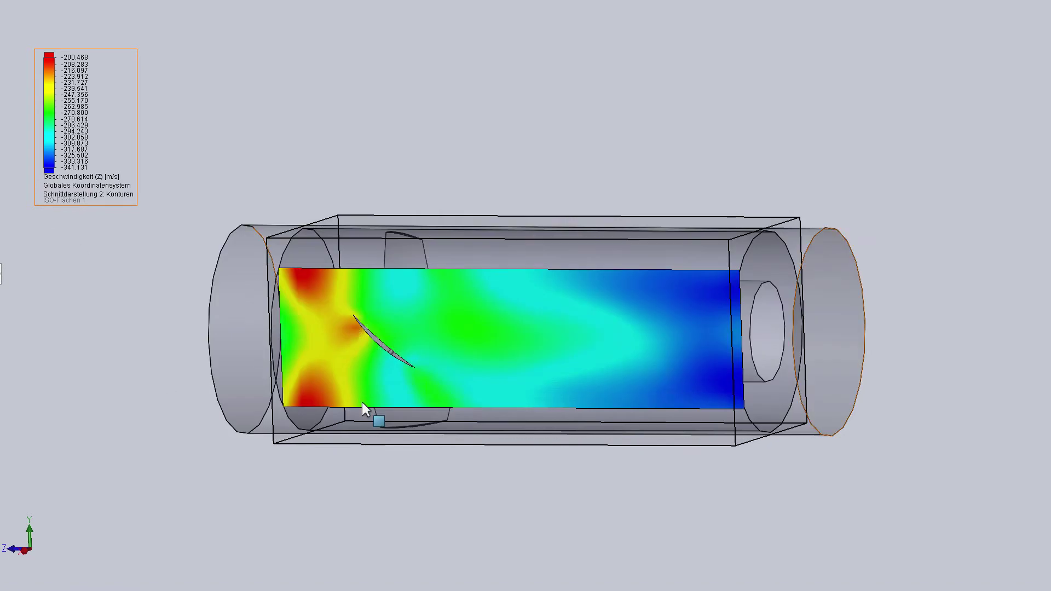
# - Enlarge the view and edit the Z-velocity cut plot back to pressure
pyautogui.moveTo(331, 479); pyautogui.dragTo(359, 469, button='middle')
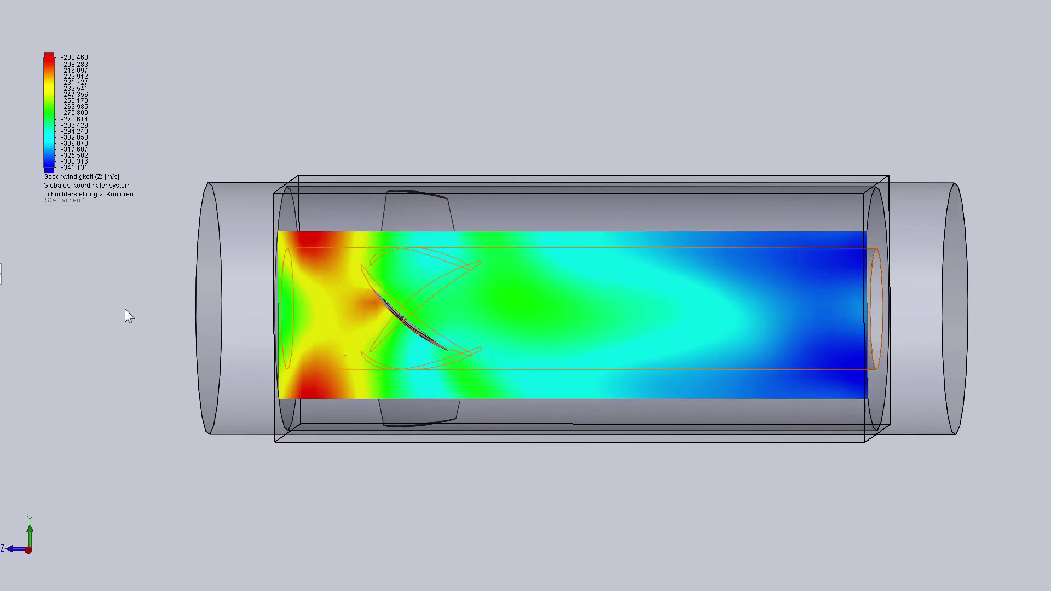
pyautogui.rightClick(51, 98)
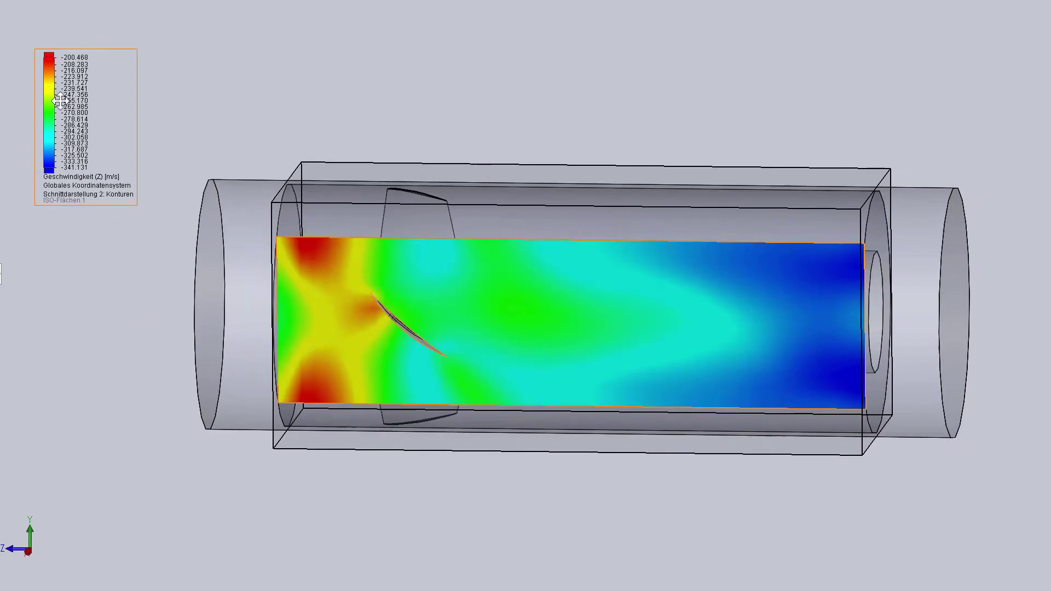
pyautogui.click(87, 121)
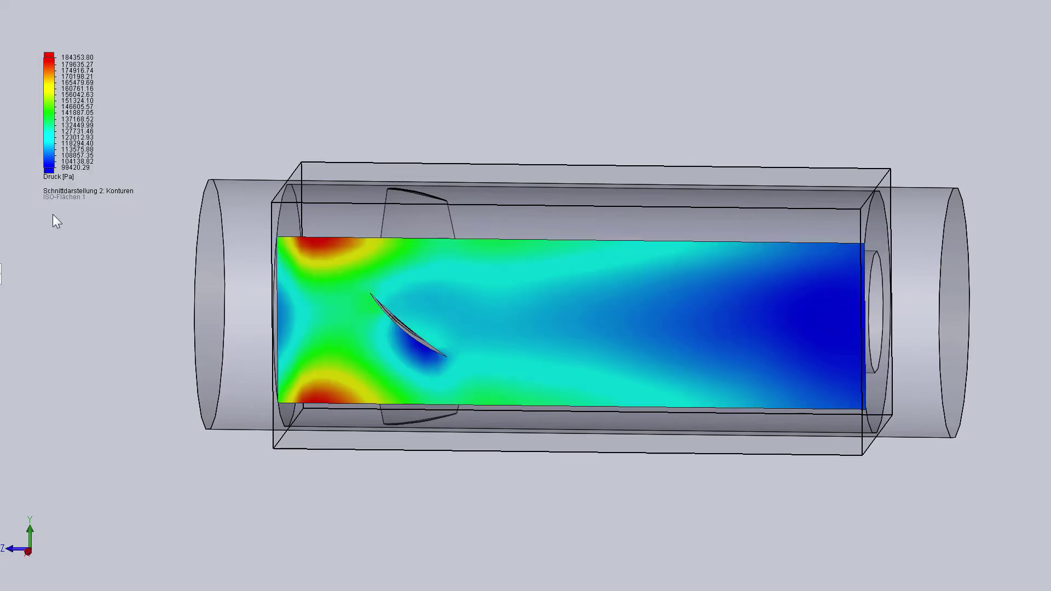
# - Set the pressure cut plot legend to a 160000 Pa maximum and 95420.29 Pa minimum
pyautogui.moveTo(55, 219)
pyautogui.mouseDown(button='middle')
pyautogui.moveTo(72, 211)
pyautogui.moveTo(52, 211)
pyautogui.mouseUp(button='middle')
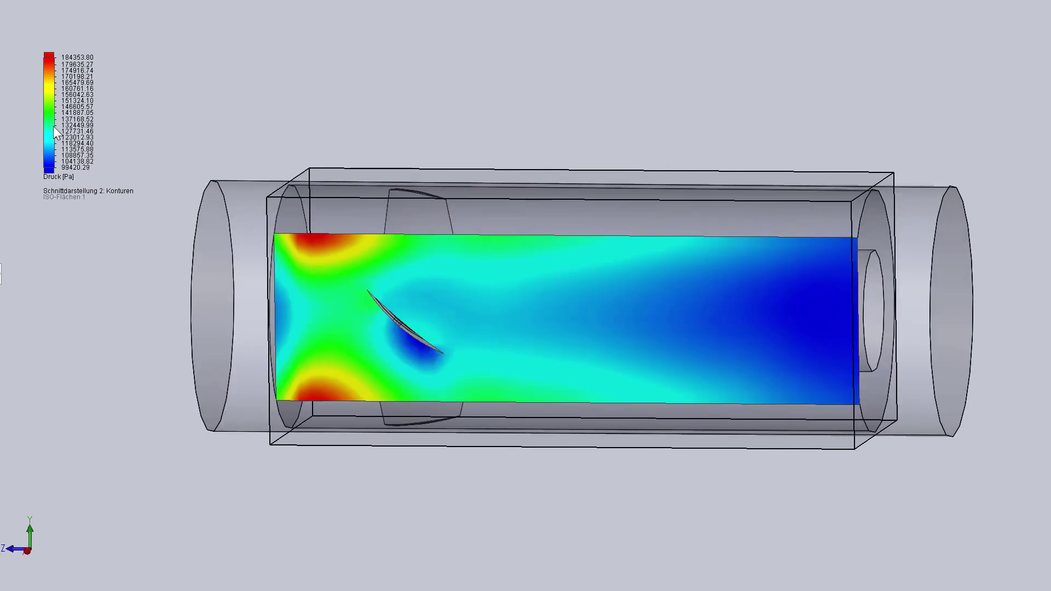
pyautogui.rightClick(55, 128)
pyautogui.click(71, 138)
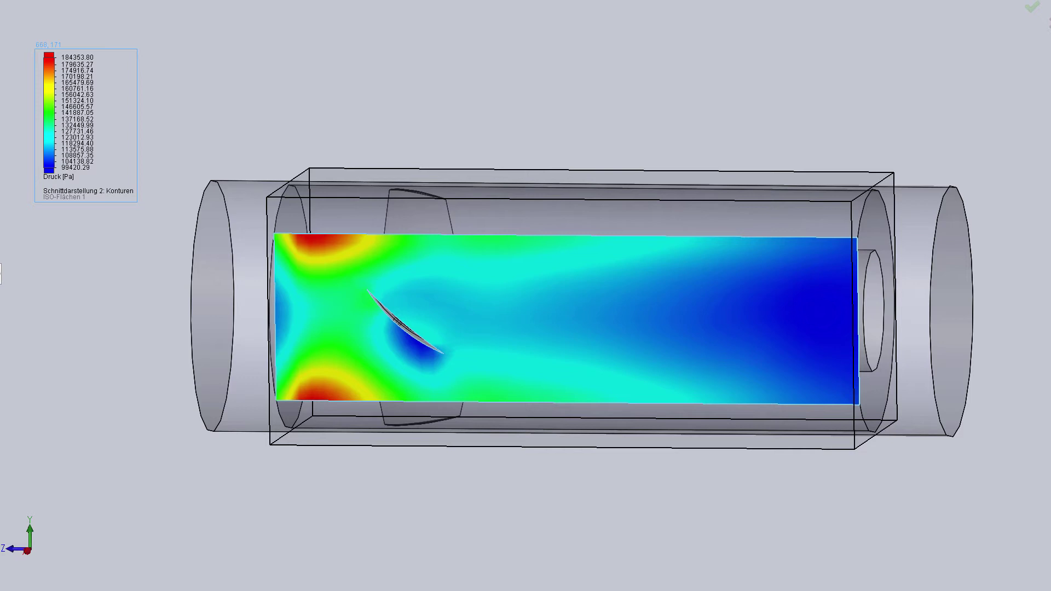
pyautogui.press('Return')
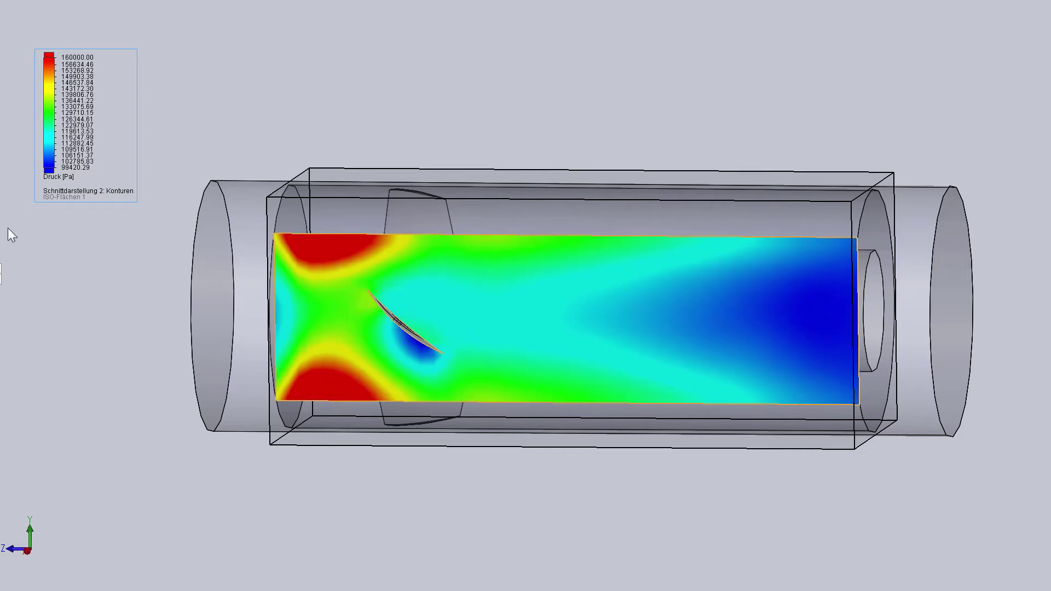
pyautogui.rightClick(51, 114)
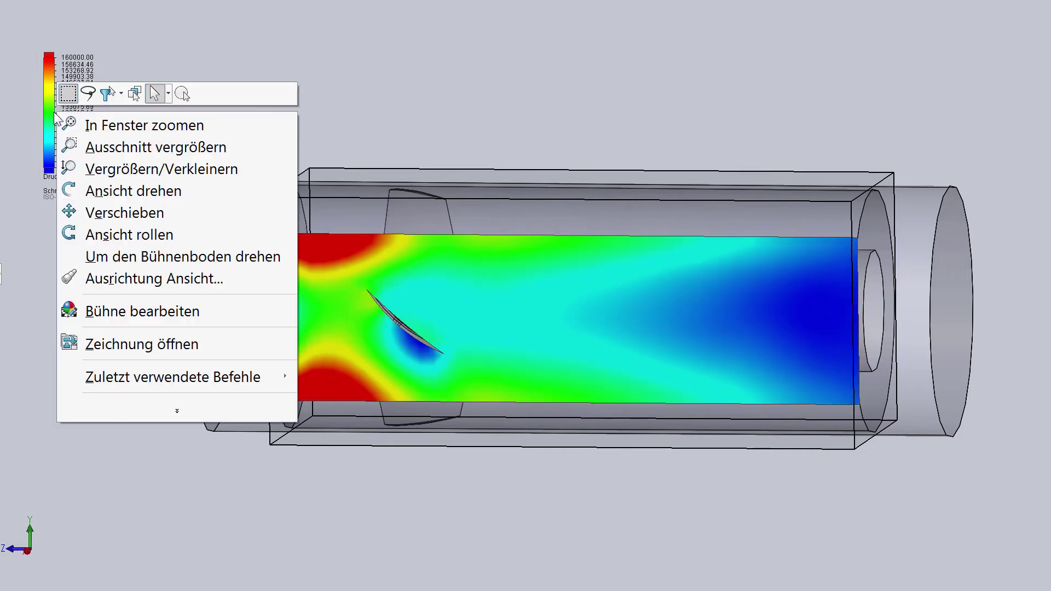
pyautogui.rightClick(52, 116)
pyautogui.click(75, 124)
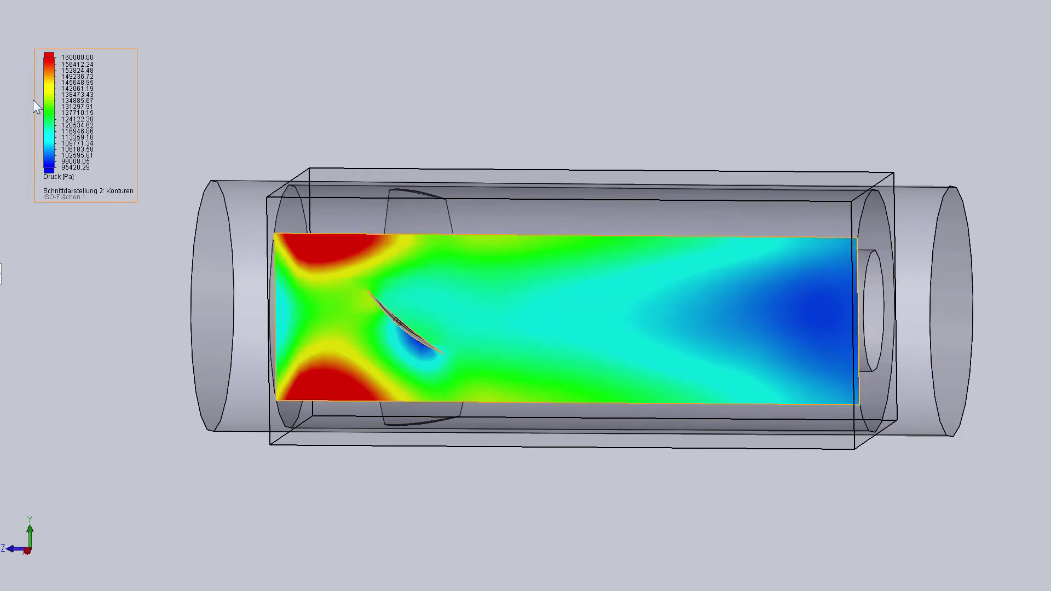
pyautogui.rightClick(48, 109)
pyautogui.click(66, 122)
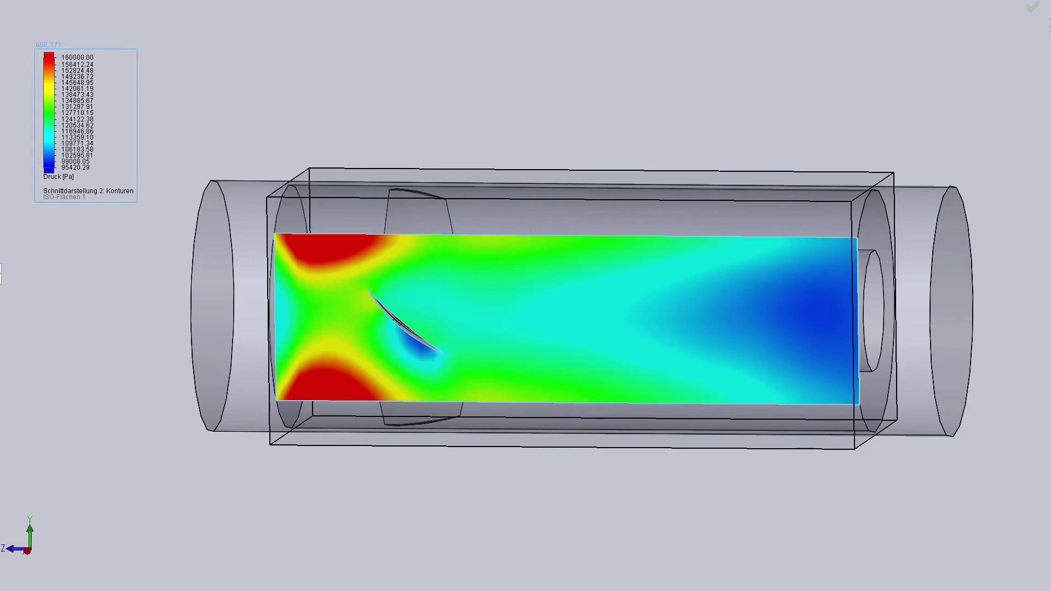
# - Switch the section cut plot from Druck to Temperatur, showing 299.59–345.18 K contours
pyautogui.click(1, 274)
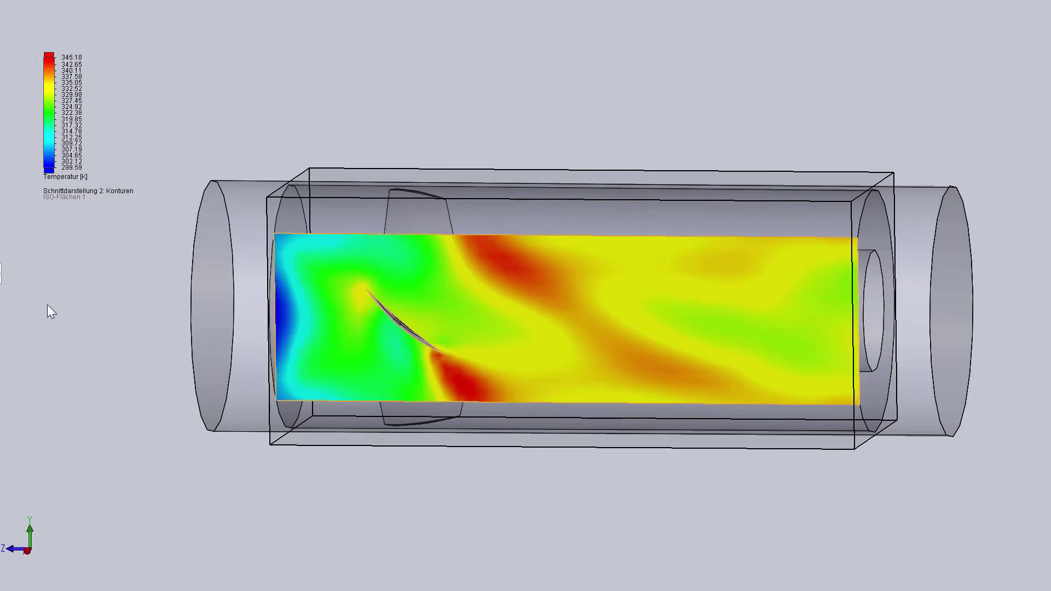
pyautogui.moveTo(107, 301); pyautogui.dragTo(145, 305, button='middle')
pyautogui.rightClick(52, 127)
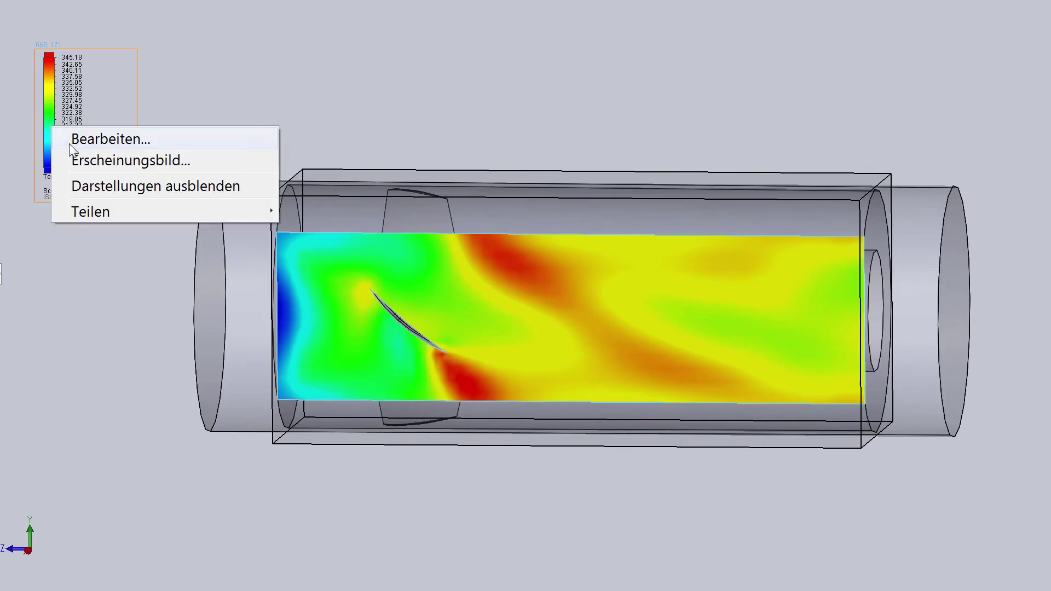
pyautogui.click(71, 138)
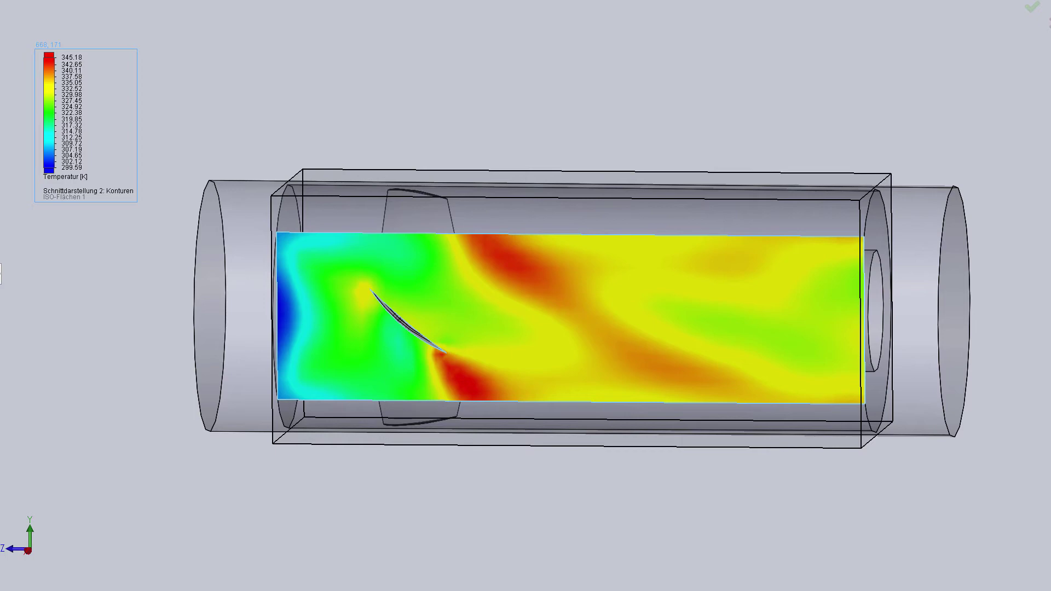
# - Show Relative Luftfeuchtigkeit on the section and set its legend range to 2.35–14.82 %
pyautogui.press('Return')
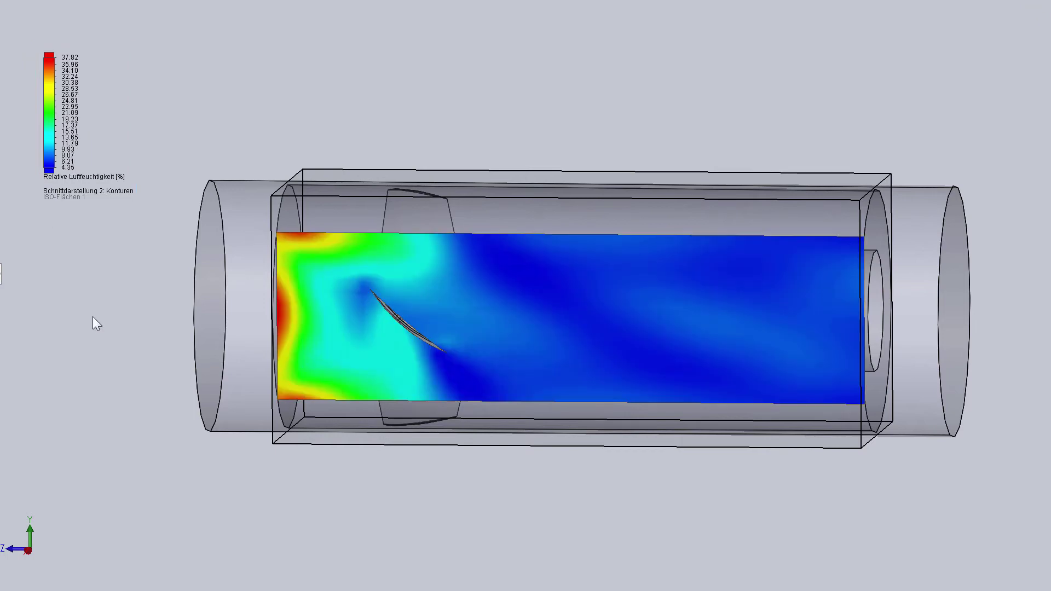
pyautogui.moveTo(91, 317); pyautogui.dragTo(94, 309, button='middle')
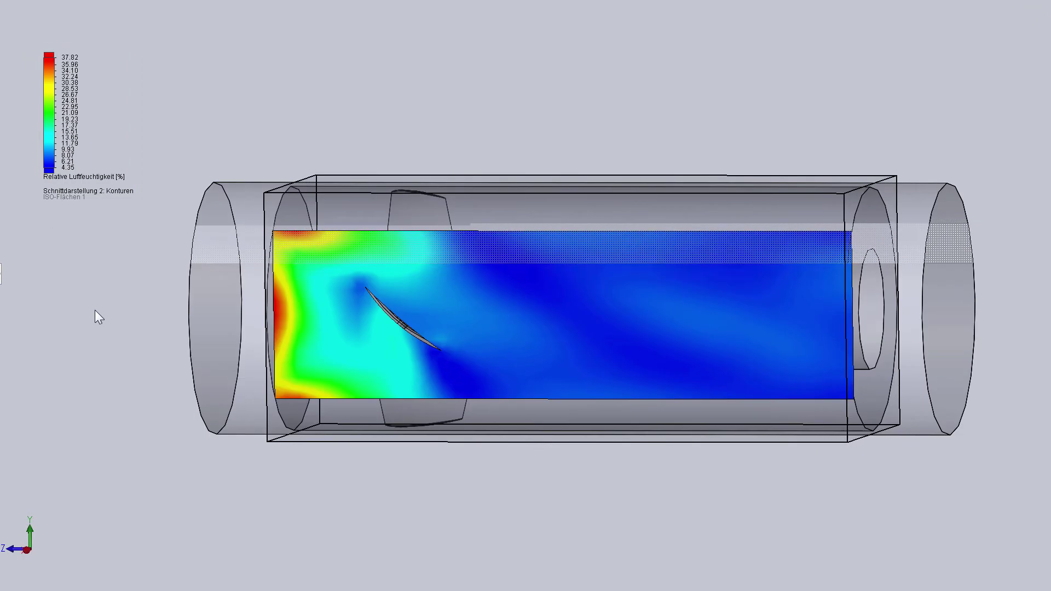
pyautogui.rightClick(45, 123)
pyautogui.click(63, 140)
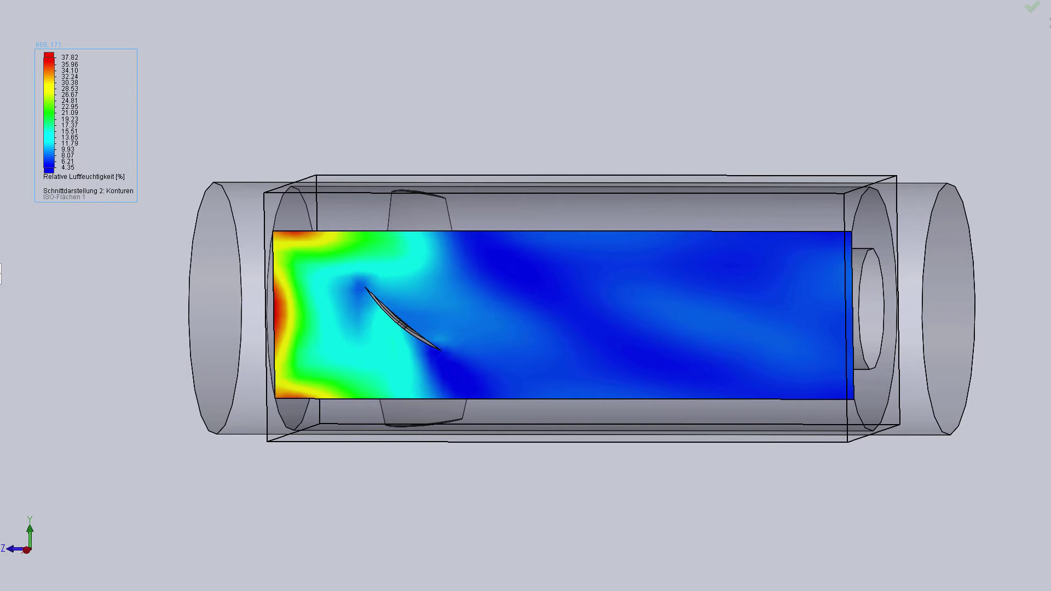
pyautogui.rightClick(47, 125)
pyautogui.click(61, 137)
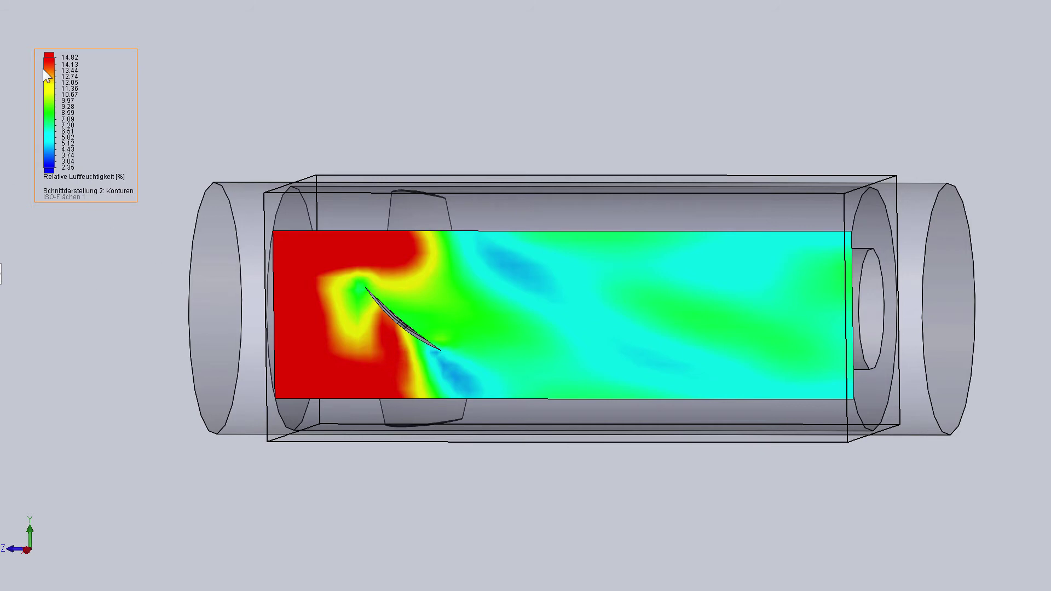
pyautogui.rightClick(58, 88)
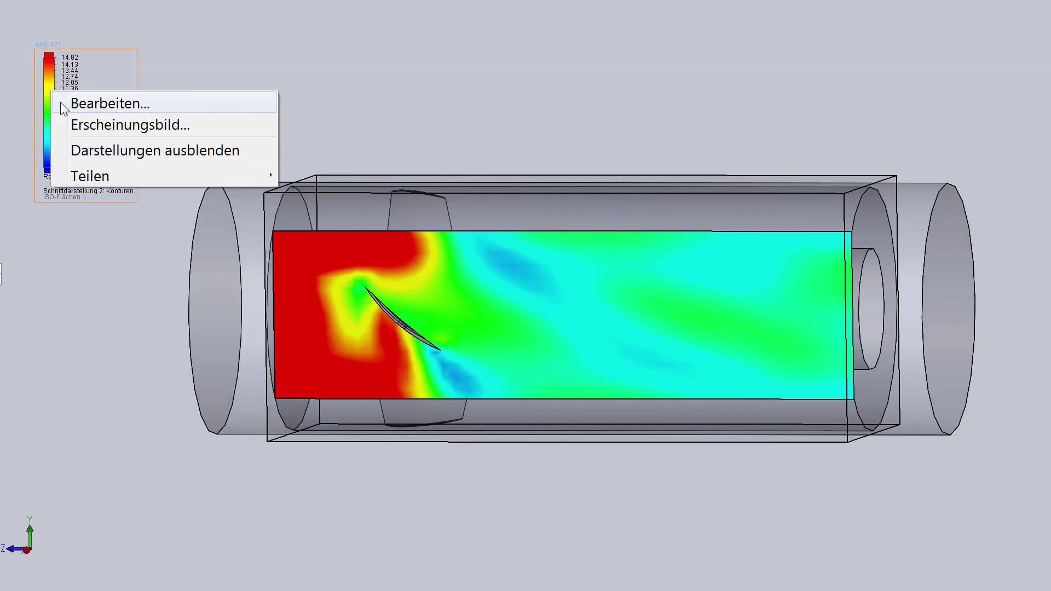
pyautogui.click(60, 101)
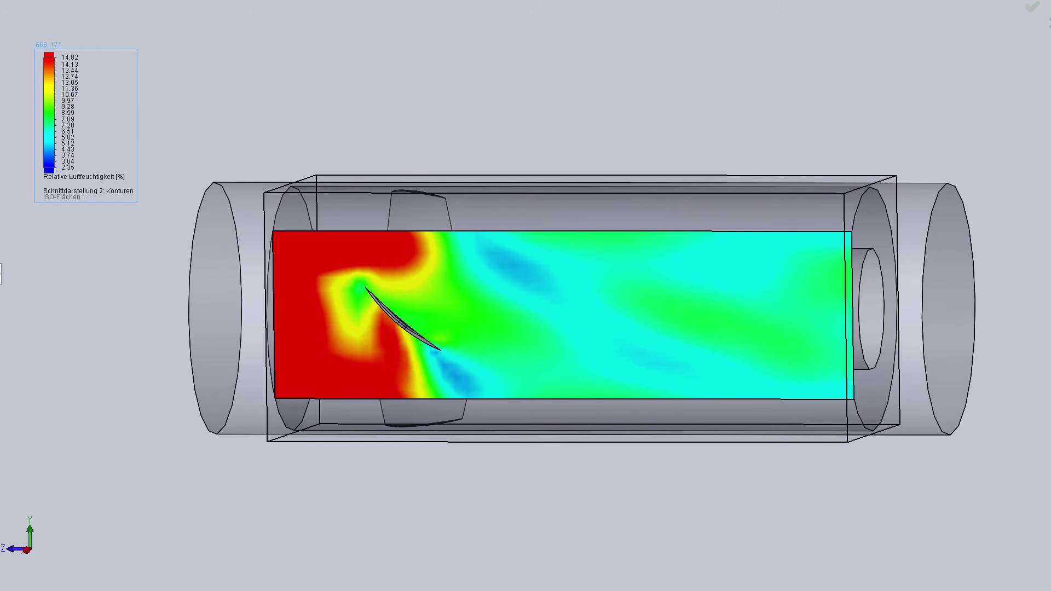
# - Add Stromlinien streamlines coloured by pressure (55618.25–236240.69 Pa) over the Druck section, then fit the view
pyautogui.moveTo(113, 238); pyautogui.dragTo(155, 281, button='middle')
pyautogui.scroll(-2, 156, 281)
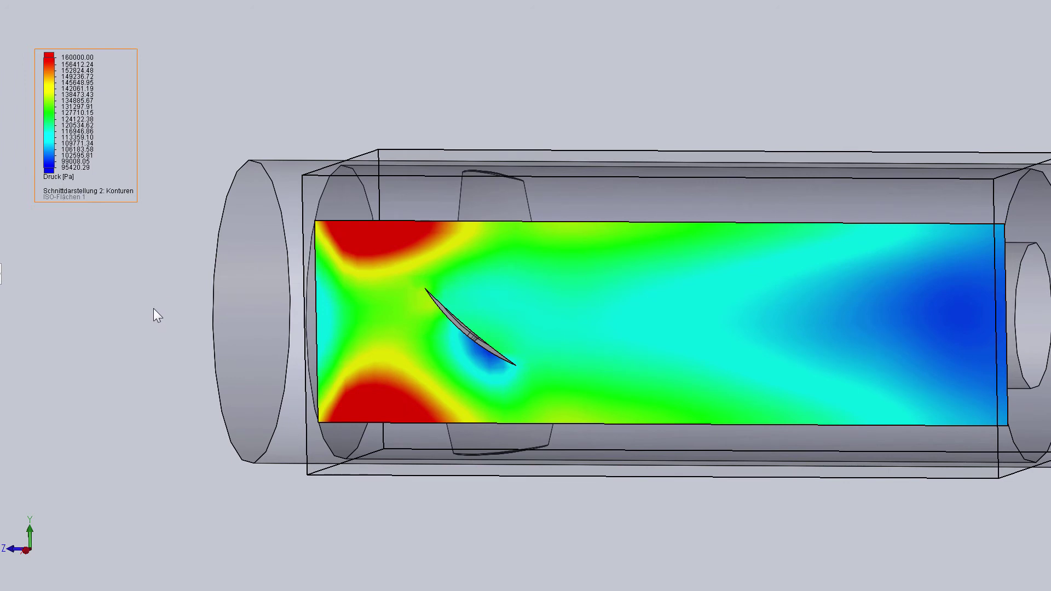
pyautogui.press('Escape')
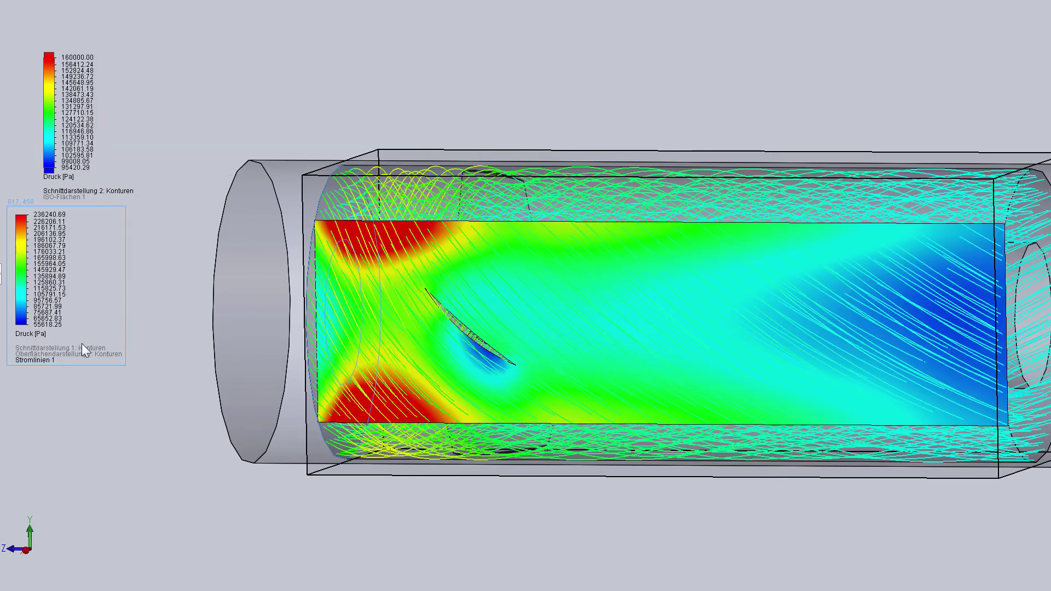
pyautogui.moveTo(149, 445)
pyautogui.mouseDown(button='middle')
pyautogui.moveTo(65, 453)
pyautogui.moveTo(229, 454)
pyautogui.mouseUp(button='middle')
pyautogui.press('f')
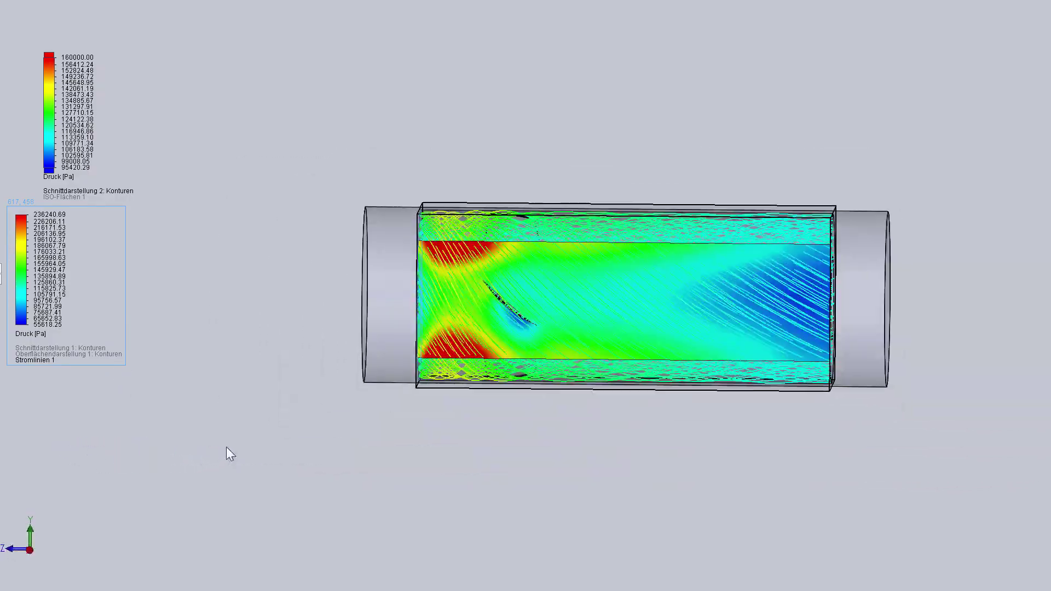
pyautogui.press('z')
# - Orbit and zoom around the duct to inspect the streamlines, ending side-on
pyautogui.moveTo(254, 391); pyautogui.dragTo(234, 422, button='middle')
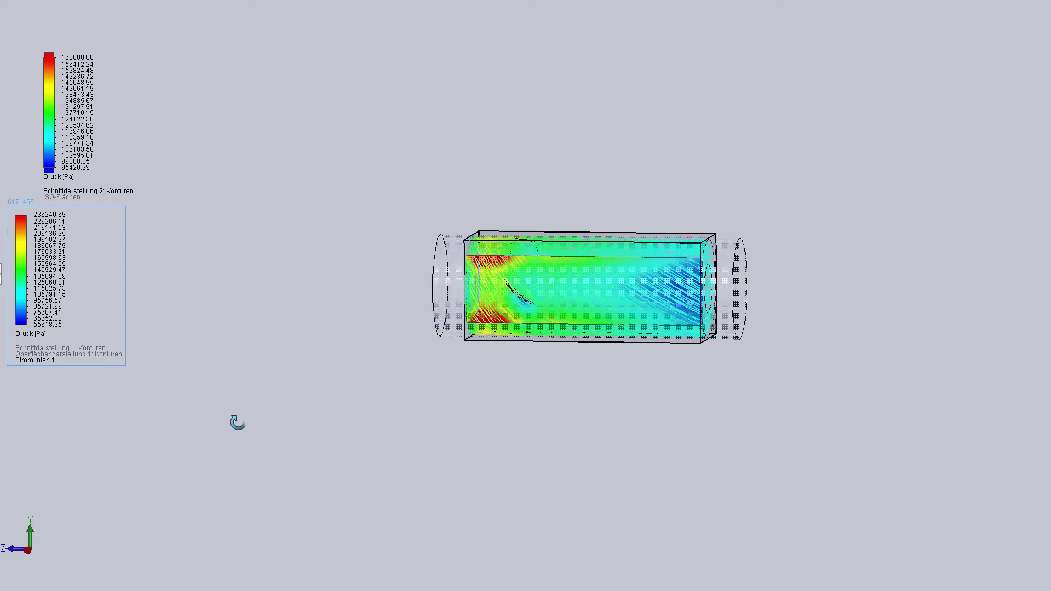
pyautogui.scroll(-3, 622, 398)
pyautogui.moveTo(622, 398)
pyautogui.mouseDown(button='middle')
pyautogui.moveTo(570, 401)
pyautogui.moveTo(550, 474)
pyautogui.moveTo(575, 475)
pyautogui.moveTo(476, 373)
pyautogui.moveTo(492, 359)
pyautogui.moveTo(556, 381)
pyautogui.moveTo(657, 366)
pyautogui.mouseUp(button='middle')
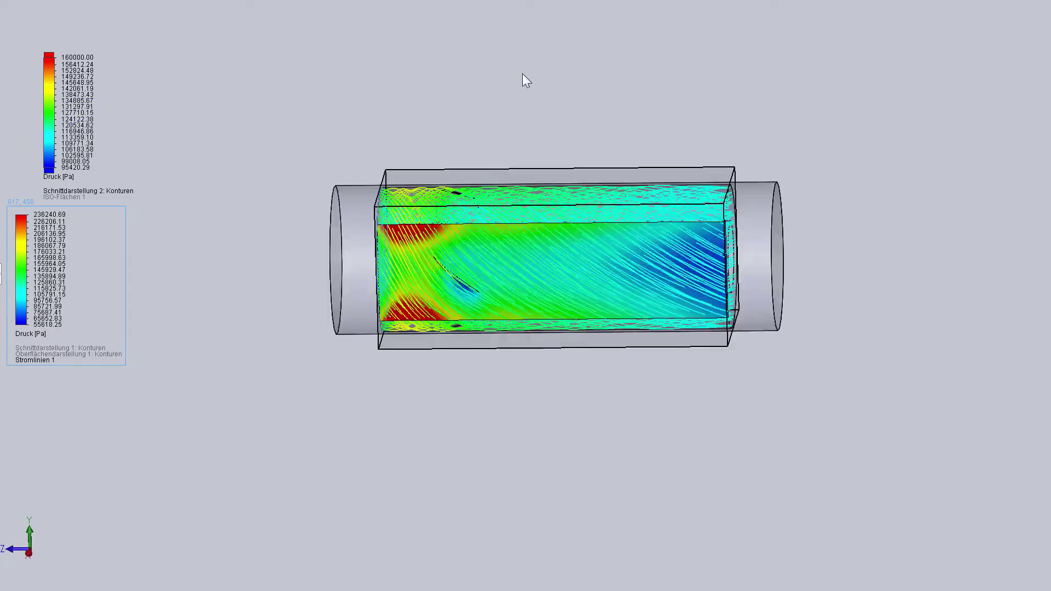
pyautogui.scroll(-3, 522, 76)
pyautogui.scroll(-2, 520, 154)
pyautogui.moveTo(522, 127); pyautogui.dragTo(513, 133, button='middle')
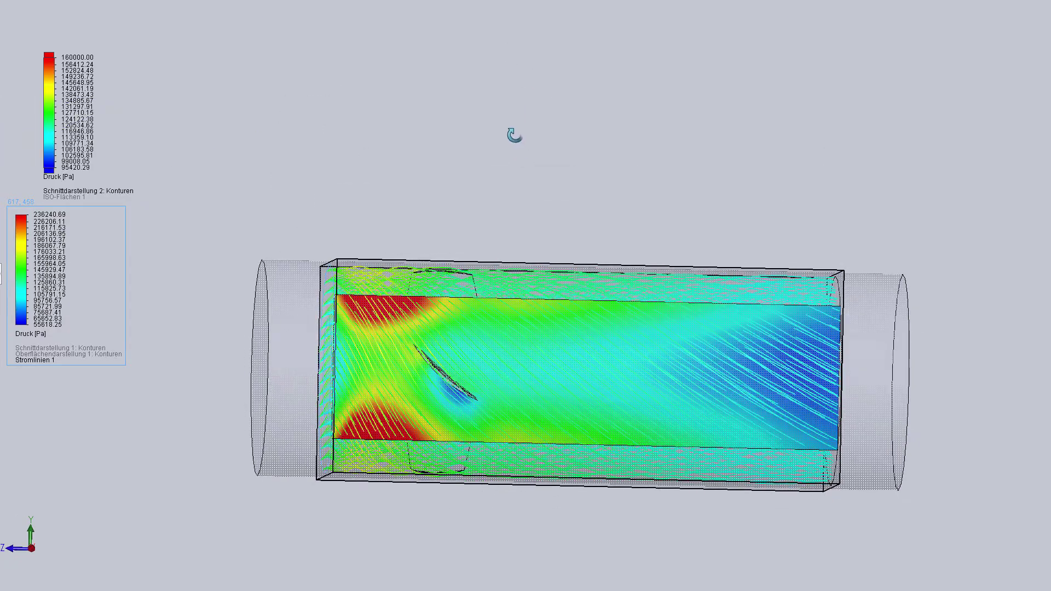
pyautogui.scroll(-2, 435, 426)
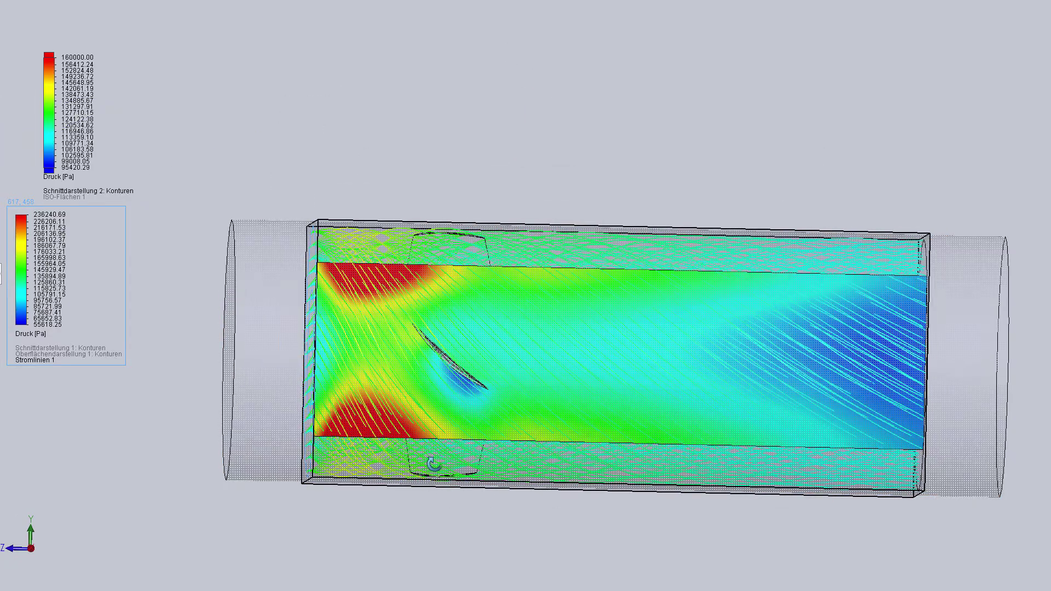
pyautogui.moveTo(420, 493); pyautogui.dragTo(422, 492, button='middle')
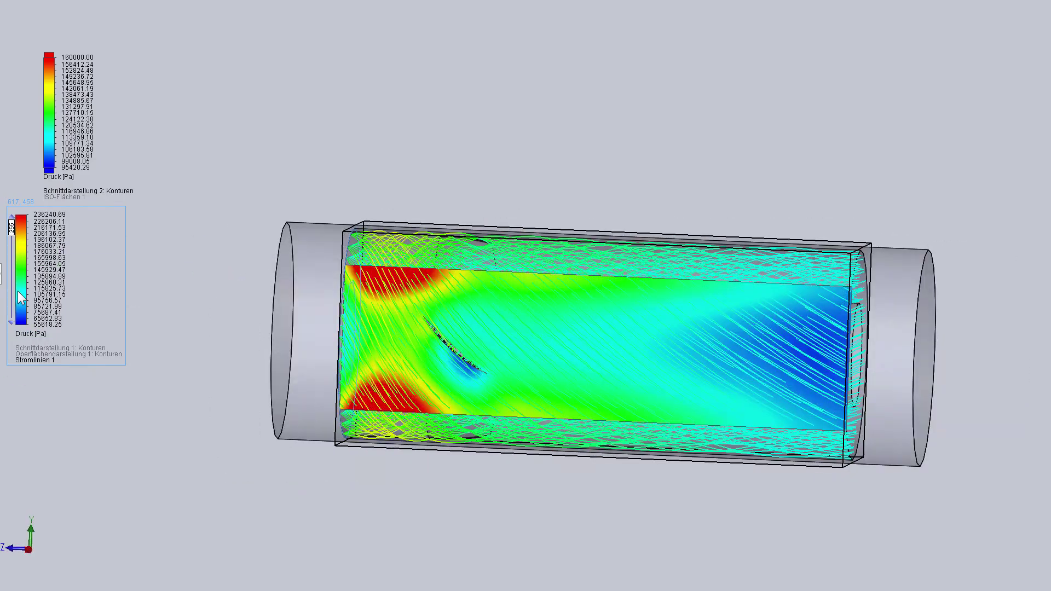
# - Recolour the streamlines by global Geschwindigkeit (Z), −348.022 to −156.573 m/s, and snap to Front view
pyautogui.rightClick(21, 289)
pyautogui.press('Escape')
pyautogui.moveTo(225, 330)
pyautogui.mouseDown(button='middle')
pyautogui.moveTo(122, 312)
pyautogui.moveTo(89, 312)
pyautogui.moveTo(219, 321)
pyautogui.moveTo(87, 327)
pyautogui.mouseUp(button='middle')
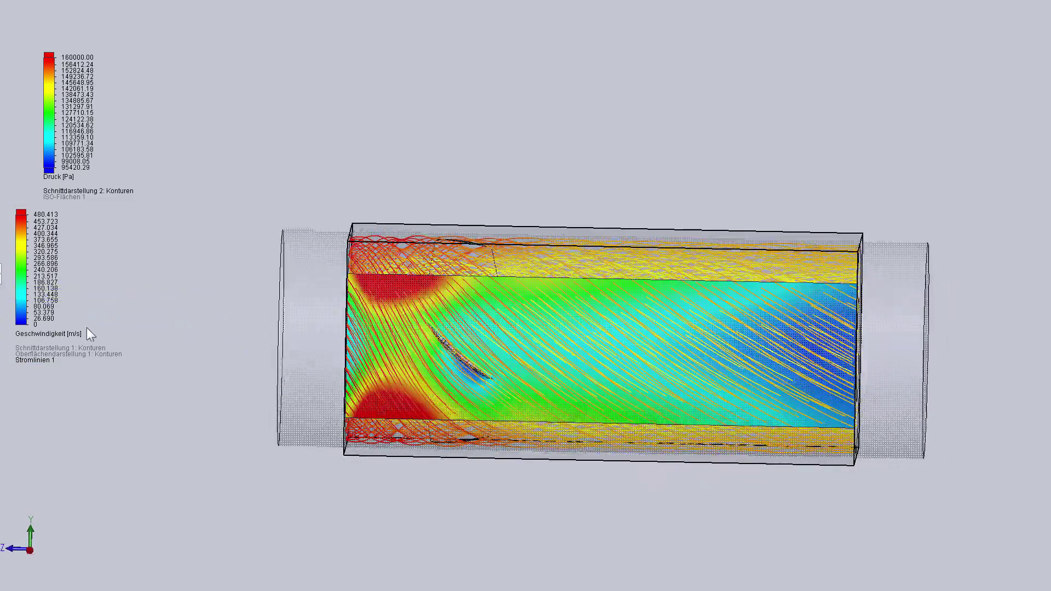
pyautogui.rightClick(24, 267)
pyautogui.click(28, 280)
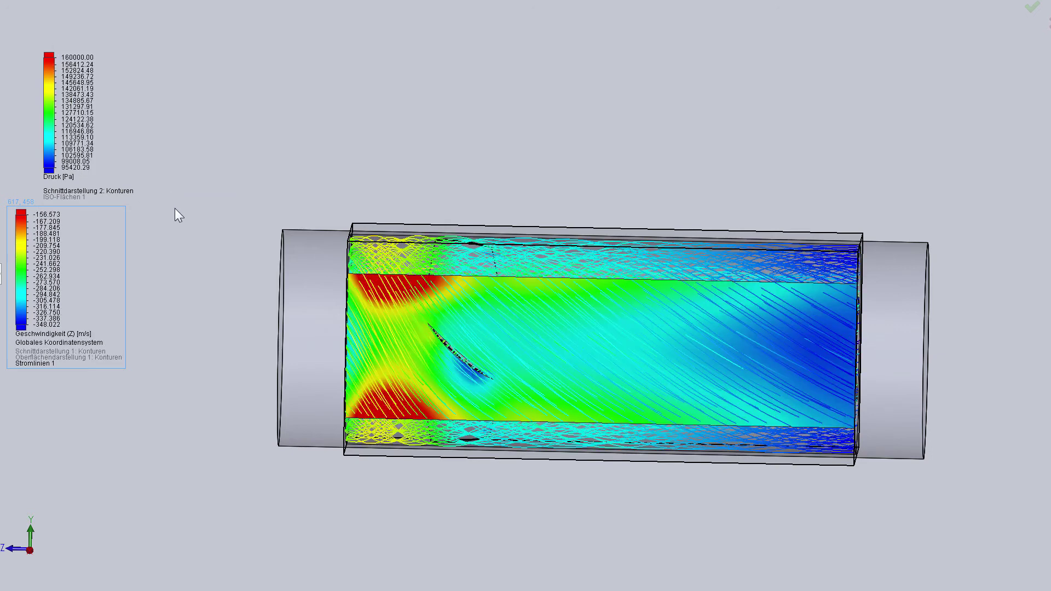
pyautogui.moveTo(176, 208)
pyautogui.mouseDown(button='middle')
pyautogui.moveTo(110, 223)
pyautogui.moveTo(158, 232)
pyautogui.moveTo(117, 277)
pyautogui.moveTo(38, 217)
pyautogui.moveTo(131, 105)
pyautogui.moveTo(270, 270)
pyautogui.moveTo(285, 167)
pyautogui.moveTo(215, 61)
pyautogui.mouseUp(button='middle')
pyautogui.hotkey('ctrl', '1')
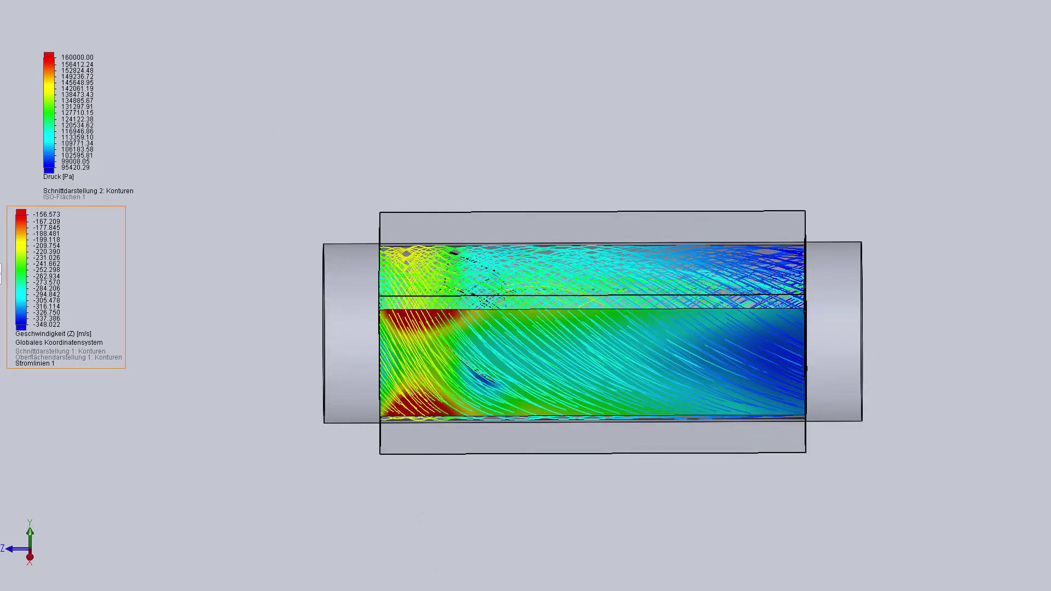
pyautogui.click(65, 285)
pyautogui.press('Delete')
pyautogui.hotkey('ctrl', 'a')
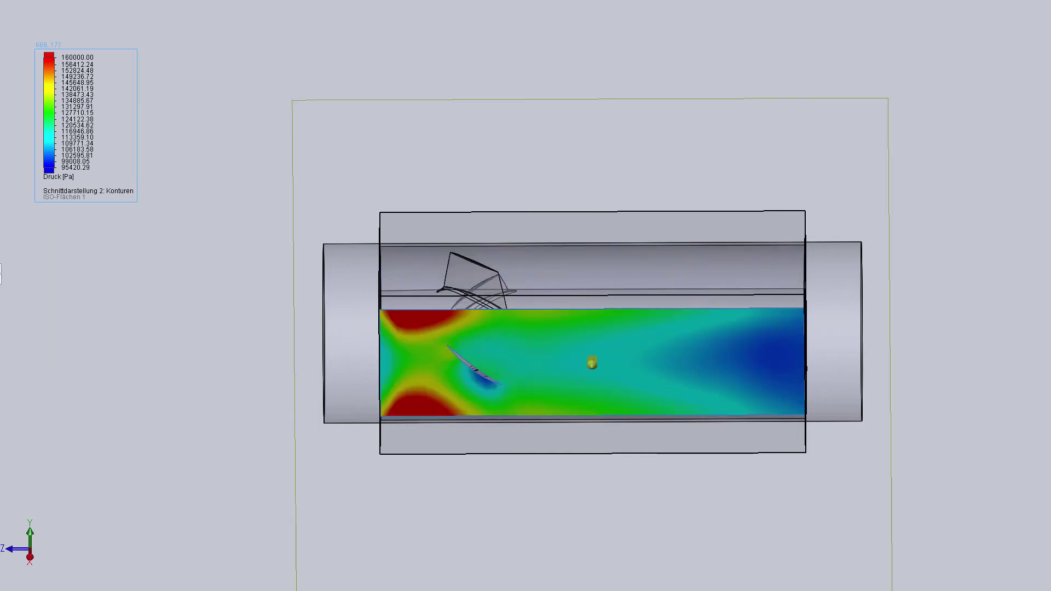
pyautogui.press('Delete')
pyautogui.moveTo(567, 431); pyautogui.dragTo(467, 458, button='middle')
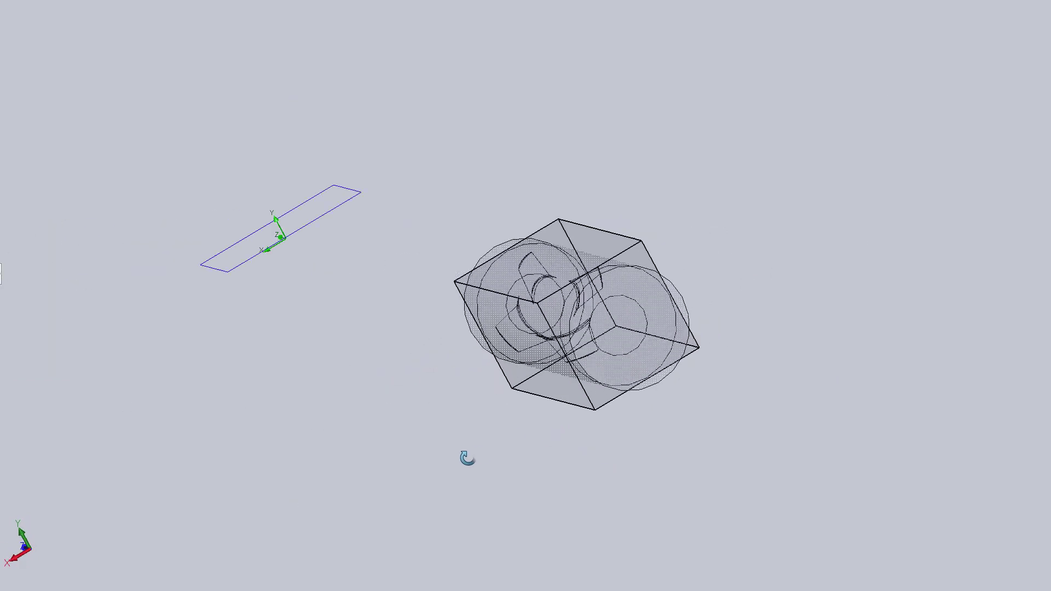
pyautogui.hotkey('ctrl', '4')
pyautogui.press('f')
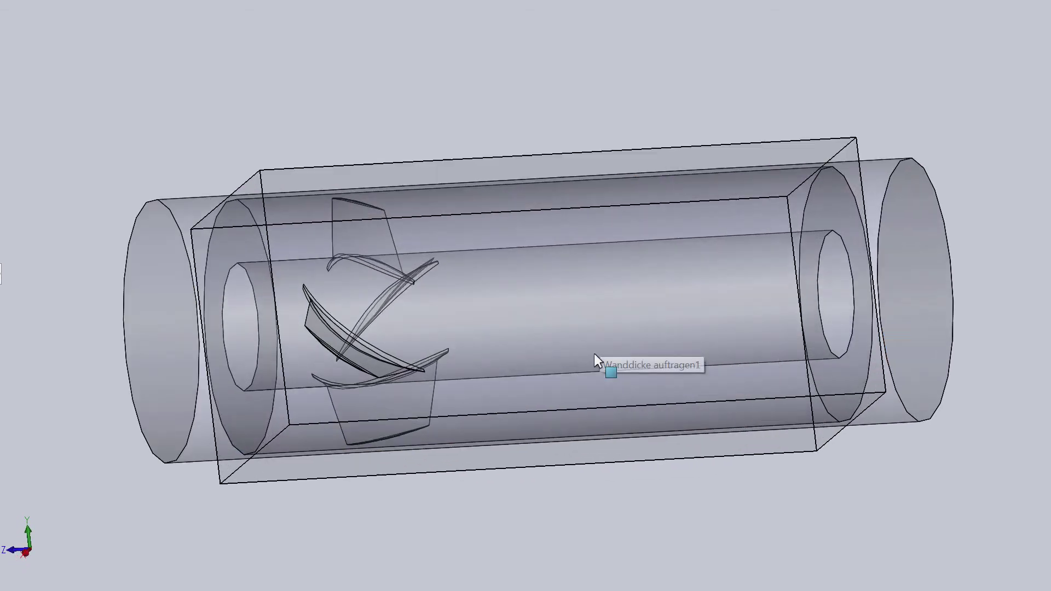
pyautogui.hotkey('ctrl', '4')
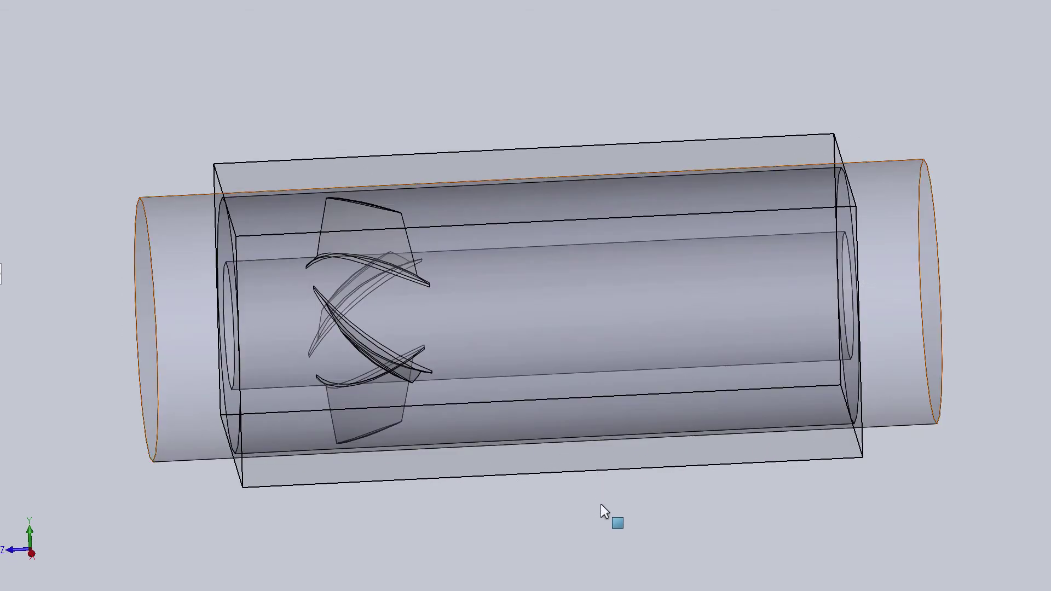
pyautogui.moveTo(600, 503); pyautogui.dragTo(657, 454, button='middle')
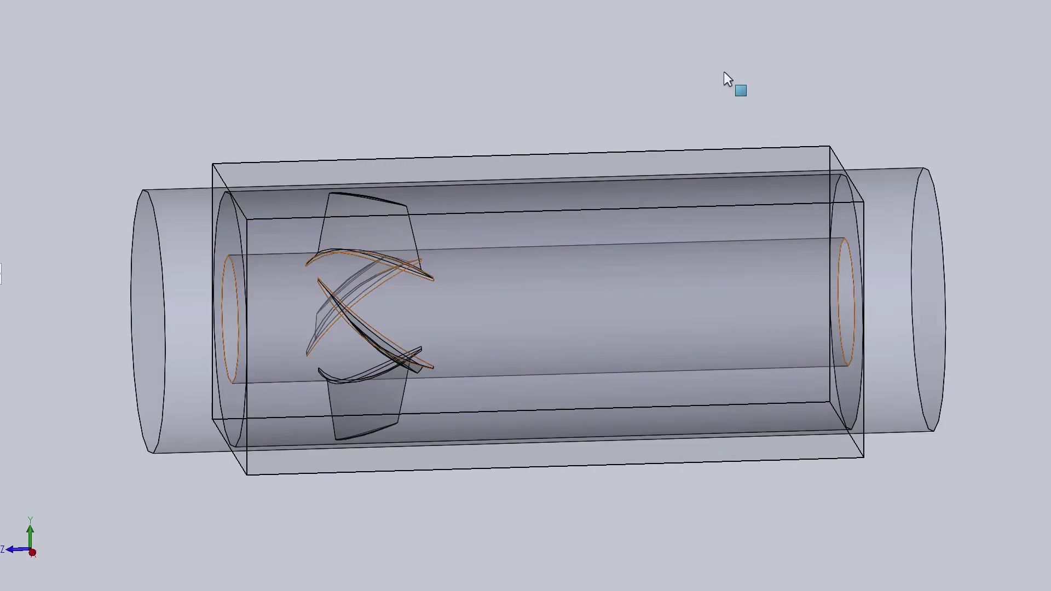
pyautogui.scroll(2, 718, 100)
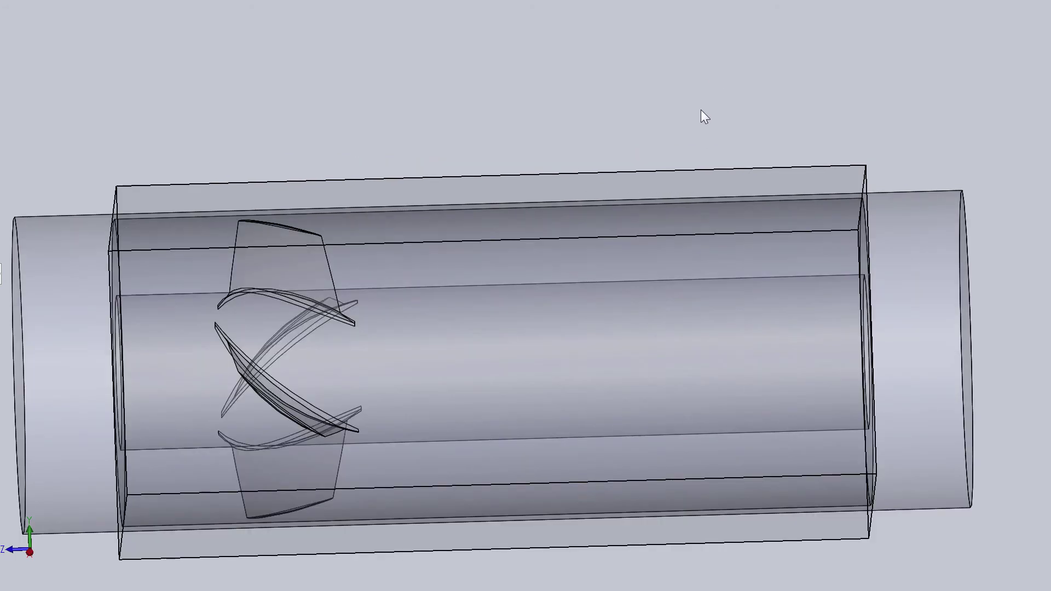
pyautogui.moveTo(701, 110); pyautogui.dragTo(698, 106, button='middle')
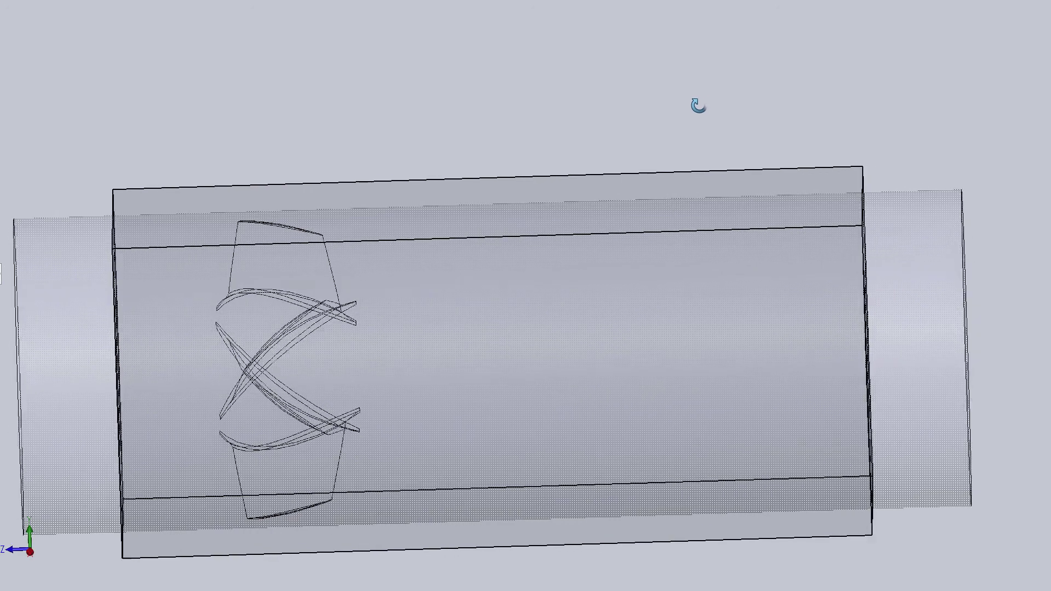
pyautogui.press('f')
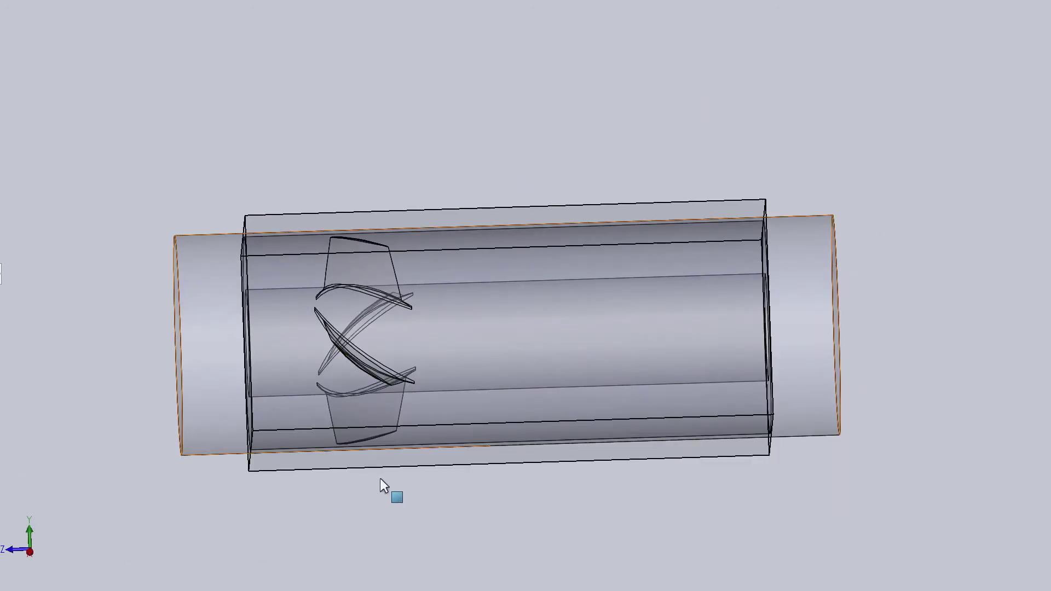
pyautogui.scroll(2, 386, 475)
pyautogui.scroll(2, 416, 438)
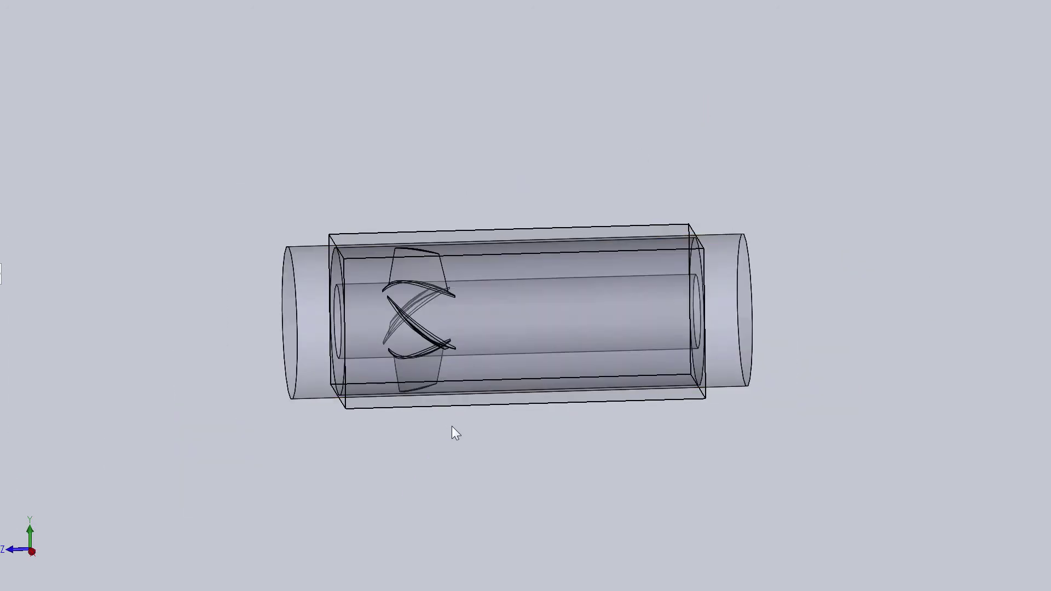
pyautogui.scroll(-1, 400, 410)
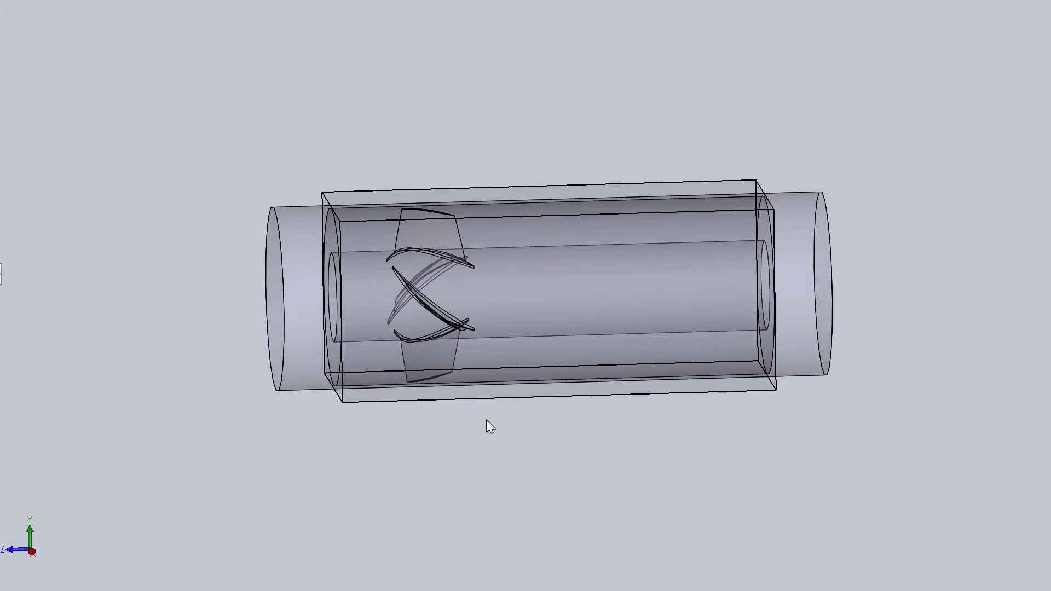
pyautogui.scroll(-1, 486, 419)
pyautogui.moveTo(496, 431)
pyautogui.mouseDown(button='middle')
pyautogui.moveTo(498, 452)
pyautogui.moveTo(500, 424)
pyautogui.moveTo(553, 430)
pyautogui.mouseUp(button='middle')
pyautogui.scroll(1, 553, 430)
pyautogui.scroll(-1, 983, 226)
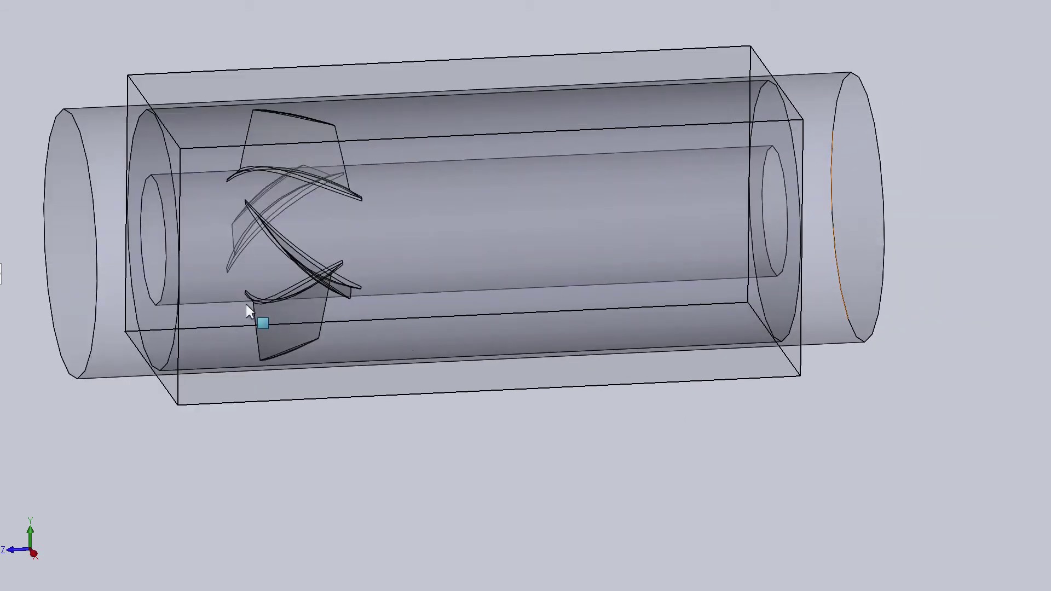
pyautogui.scroll(-1, 75, 268)
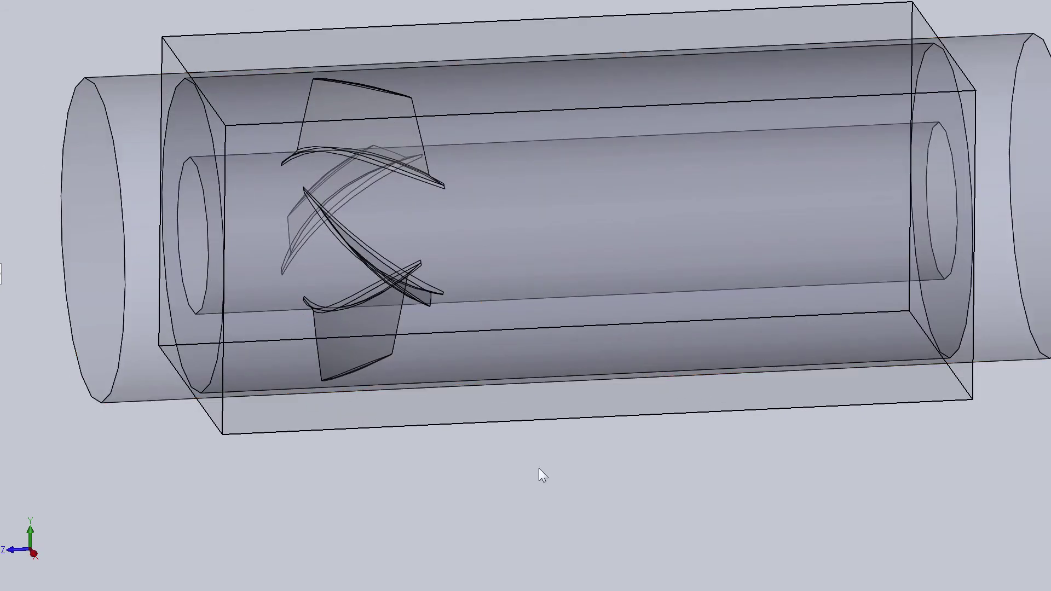
pyautogui.scroll(1, 602, 456)
pyautogui.scroll(3, 877, 396)
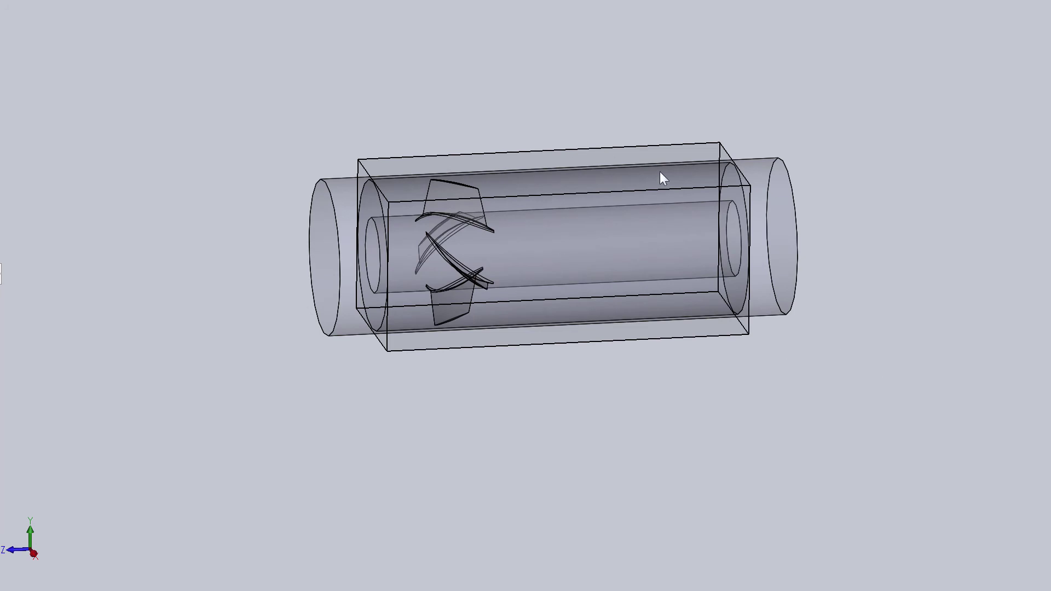
pyautogui.scroll(-1, 704, 413)
pyautogui.scroll(-1, 691, 404)
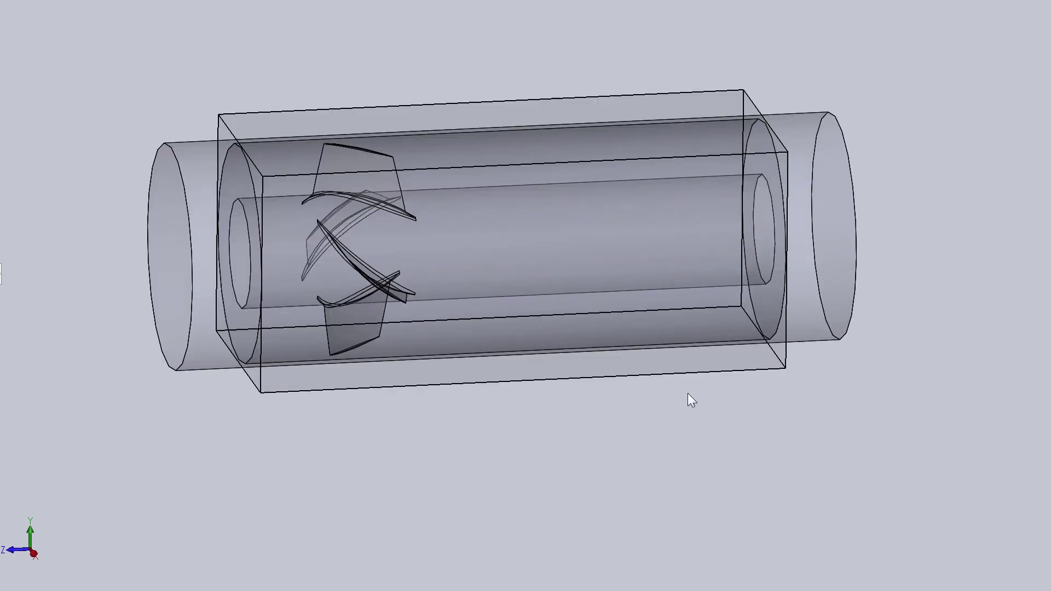
pyautogui.scroll(-1, 451, 229)
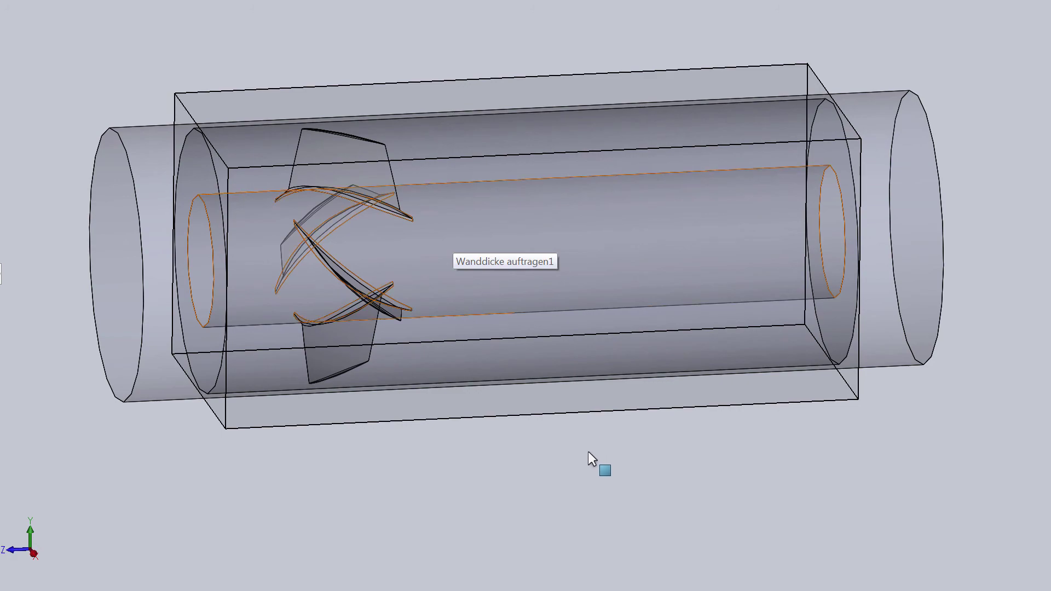
pyautogui.moveTo(579, 452); pyautogui.dragTo(587, 456, button='middle')
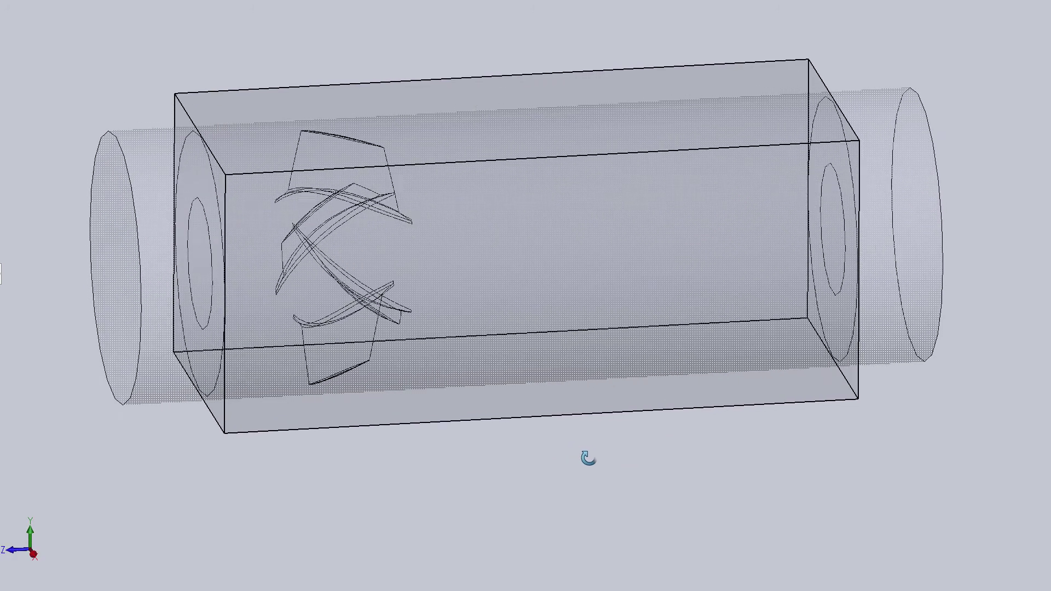
pyautogui.moveTo(587, 456); pyautogui.dragTo(579, 458, button='middle')
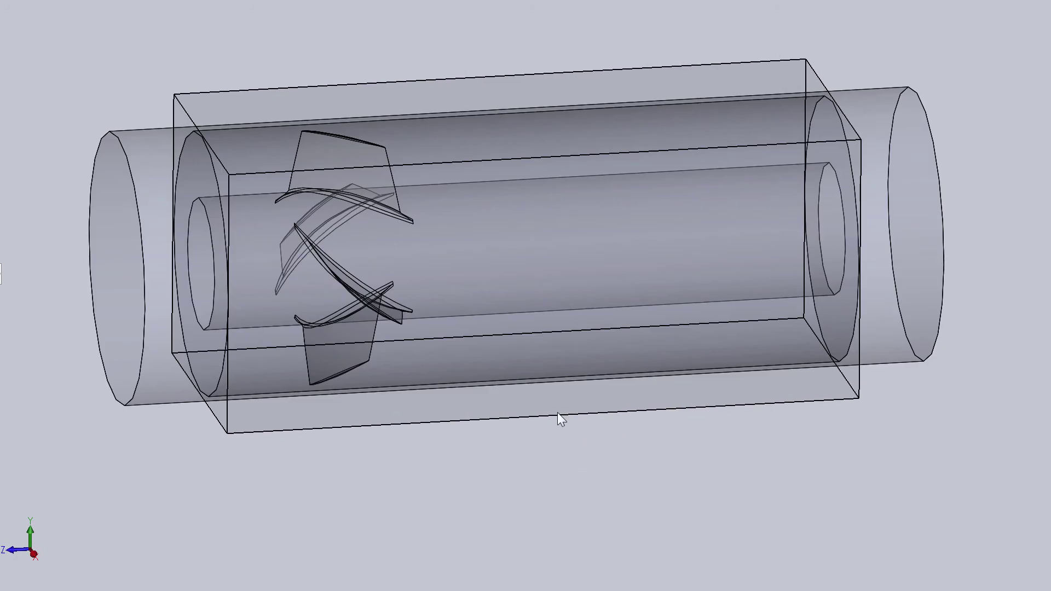
pyautogui.scroll(4, 557, 413)
pyautogui.scroll(1, 558, 415)
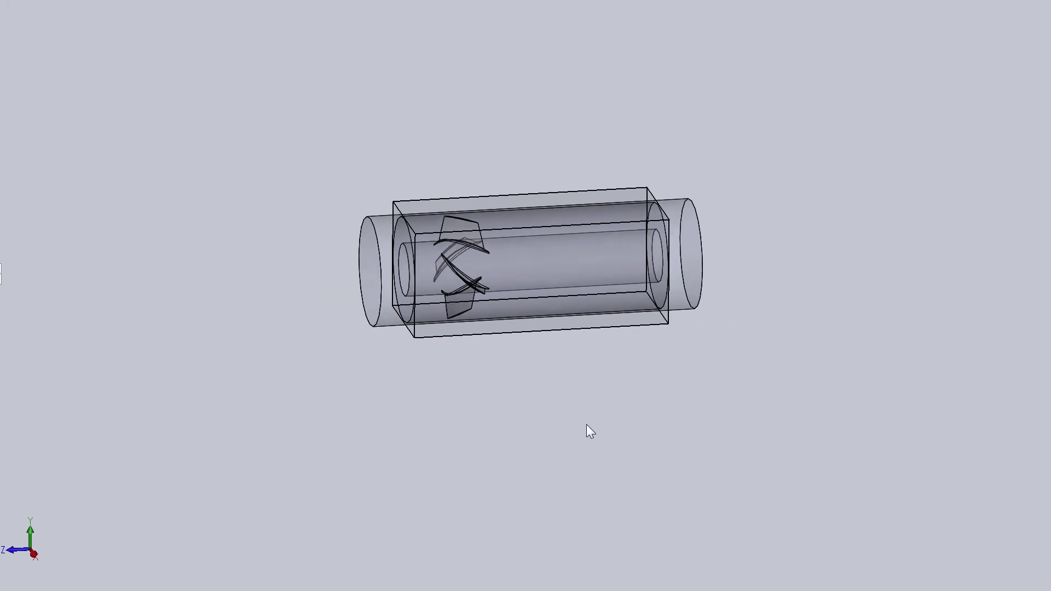
pyautogui.moveTo(586, 425)
pyautogui.mouseDown(button='middle')
pyautogui.moveTo(556, 427)
pyautogui.moveTo(583, 433)
pyautogui.moveTo(568, 430)
pyautogui.moveTo(590, 406)
pyautogui.moveTo(512, 429)
pyautogui.moveTo(509, 296)
pyautogui.mouseUp(button='middle')
pyautogui.scroll(-2, 540, 182)
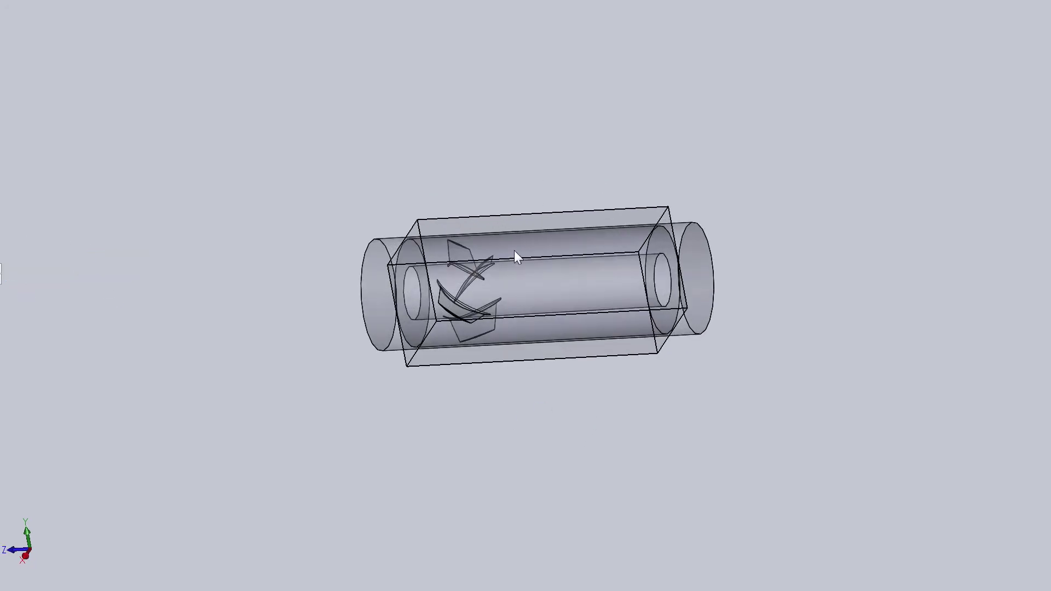
pyautogui.moveTo(535, 239)
pyautogui.mouseDown(button='middle')
pyautogui.moveTo(558, 206)
pyautogui.moveTo(492, 177)
pyautogui.moveTo(590, 186)
pyautogui.moveTo(583, 204)
pyautogui.moveTo(621, 230)
pyautogui.moveTo(487, 201)
pyautogui.mouseUp(button='middle')
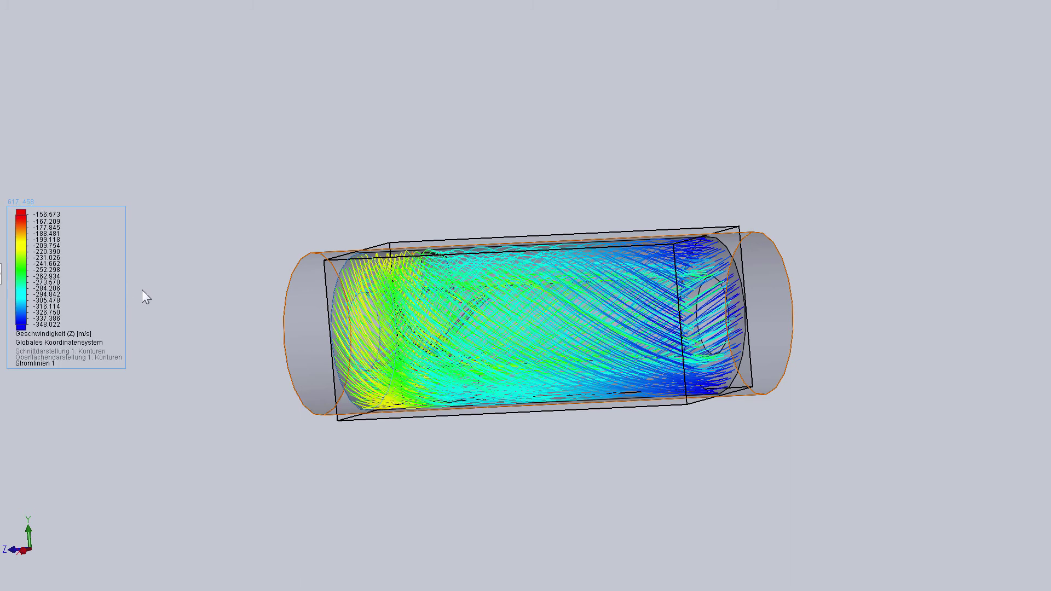
pyautogui.moveTo(123, 337); pyautogui.dragTo(217, 417, button='middle')
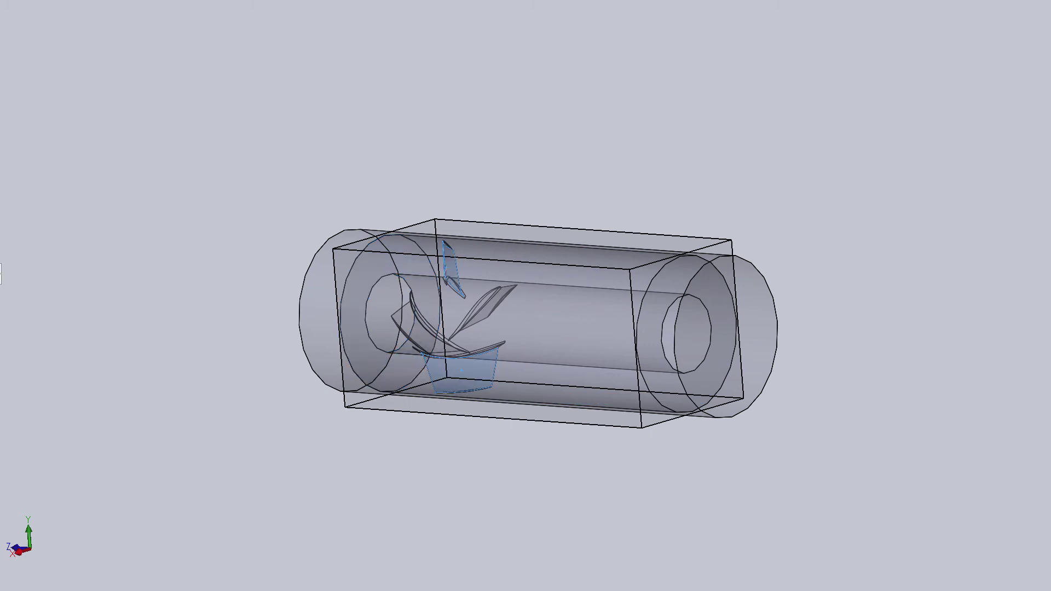
# - Change the section contour from Druck to Relative Luftfeuchtigkeit, then hide results to leave the plain duct
pyautogui.moveTo(106, 309)
pyautogui.mouseDown(button='middle')
pyautogui.moveTo(131, 305)
pyautogui.moveTo(405, 416)
pyautogui.mouseUp(button='middle')
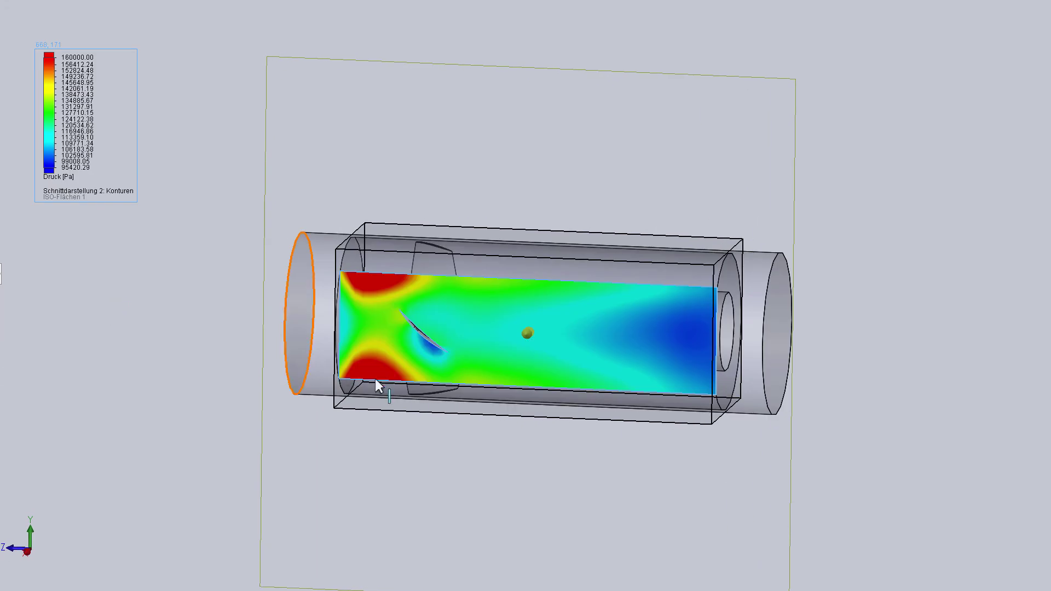
pyautogui.scroll(-3, 410, 432)
pyautogui.scroll(-2, 403, 457)
pyautogui.moveTo(400, 455); pyautogui.dragTo(361, 479, button='middle')
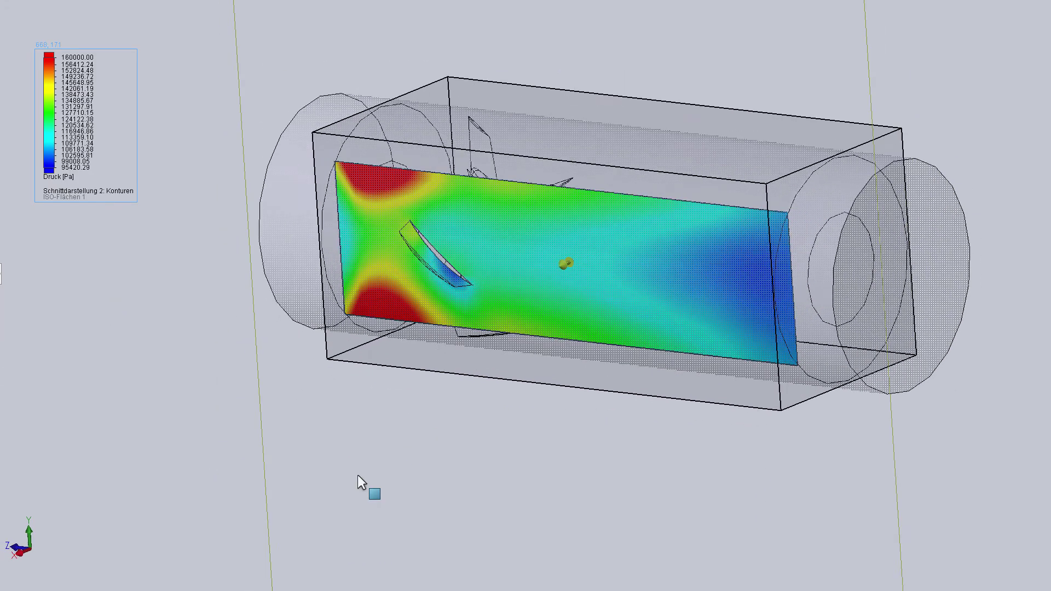
pyautogui.rightClick(66, 127)
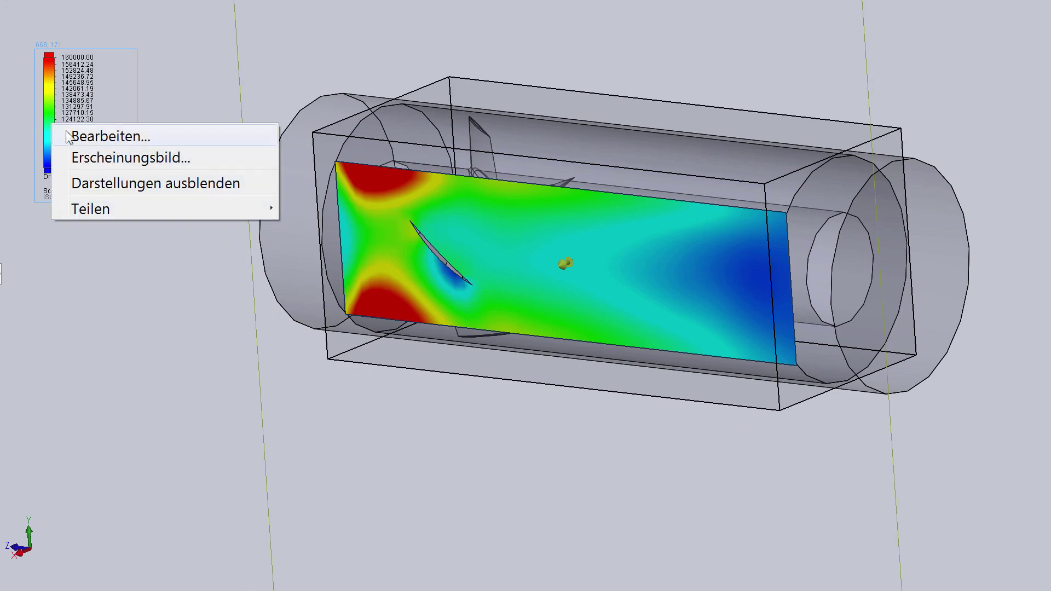
pyautogui.click(82, 135)
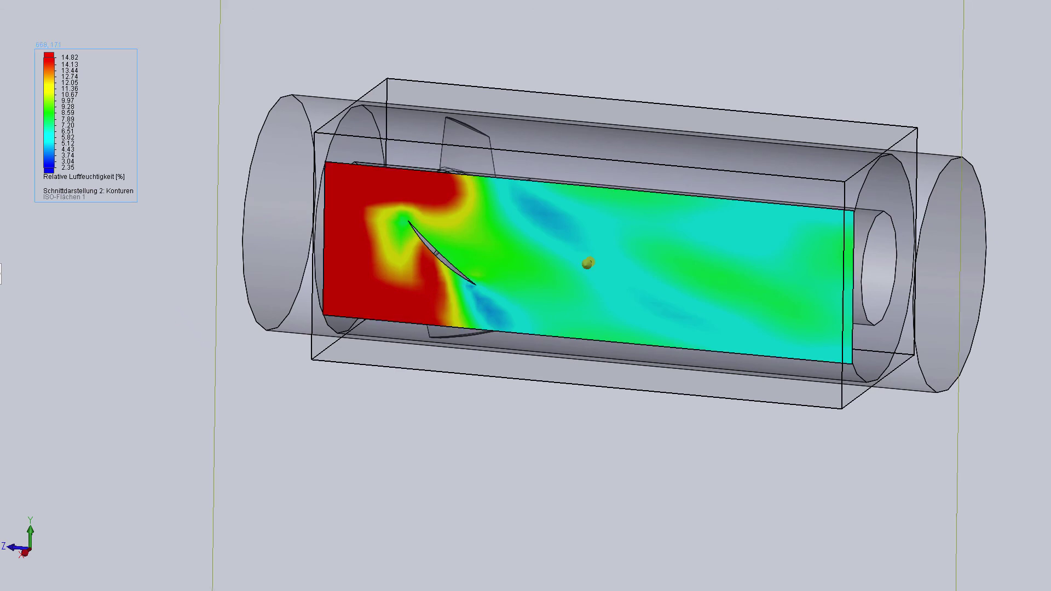
pyautogui.moveTo(249, 405)
pyautogui.mouseDown(button='middle')
pyautogui.moveTo(262, 397)
pyautogui.moveTo(340, 455)
pyautogui.moveTo(328, 495)
pyautogui.moveTo(160, 277)
pyautogui.mouseUp(button='middle')
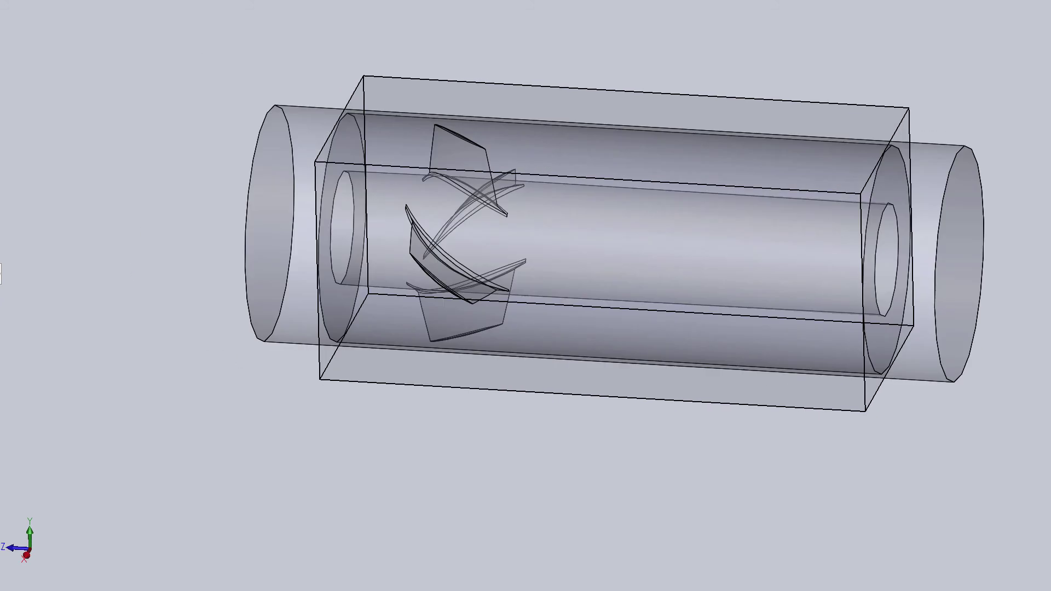